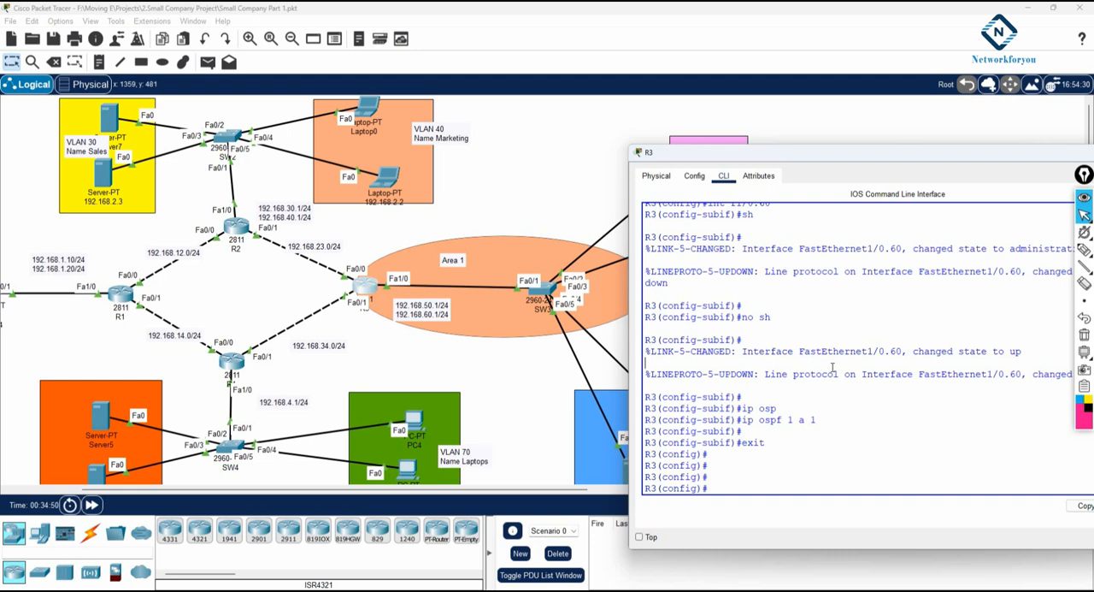
Step: Leave configuration mode on R3 and display its routing protocol information with sh ip protocols
{"action": "key", "text": "ctrl+z"}
{"action": "key", "text": "Return"}
{"action": "key", "text": "Return"}
{"action": "key", "text": "Return"}
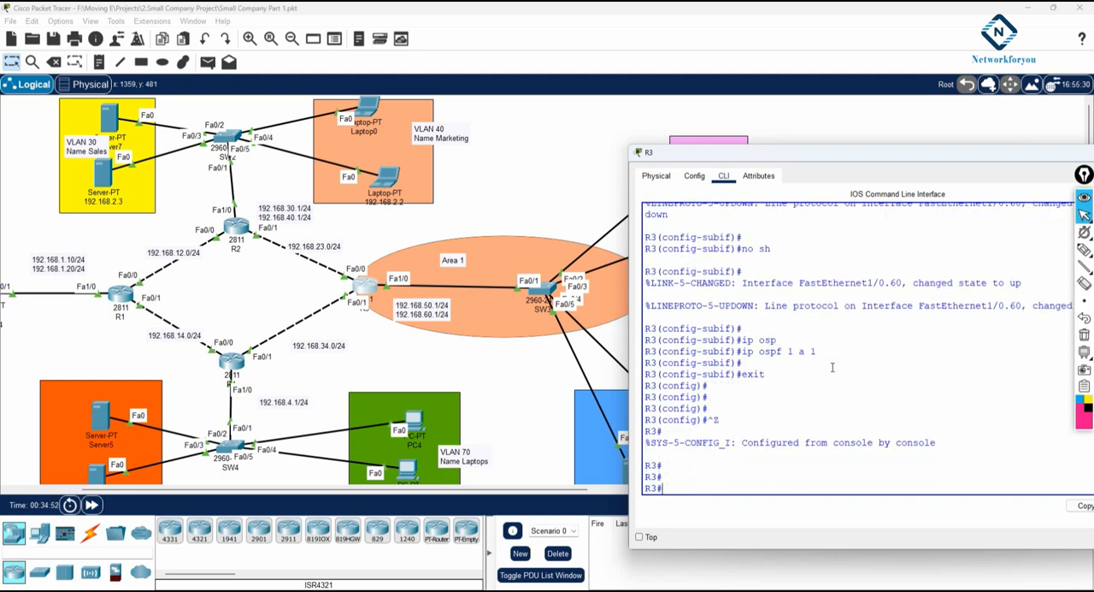
{"action": "type", "text": "sh ip pro"}
{"action": "key", "text": "Tab"}
{"action": "key", "text": "Return"}
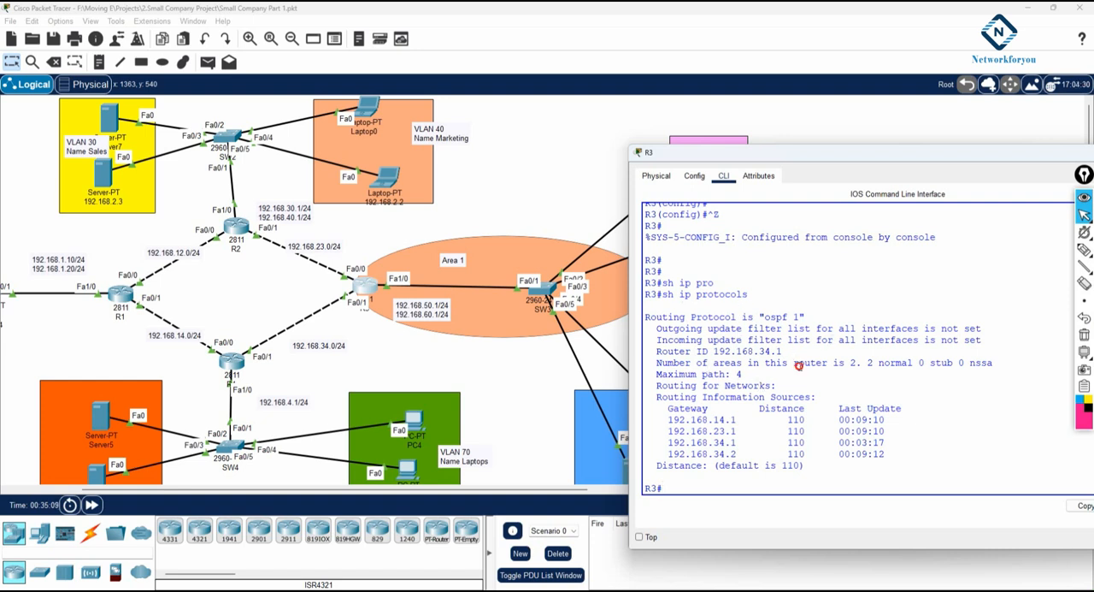
Step: Display R3's OSPF process details with sh ip ospf and highlight the line stating the router's role
{"action": "type", "text": "ip os"}
{"action": "key", "text": "Tab"}
{"action": "key", "text": "Return"}
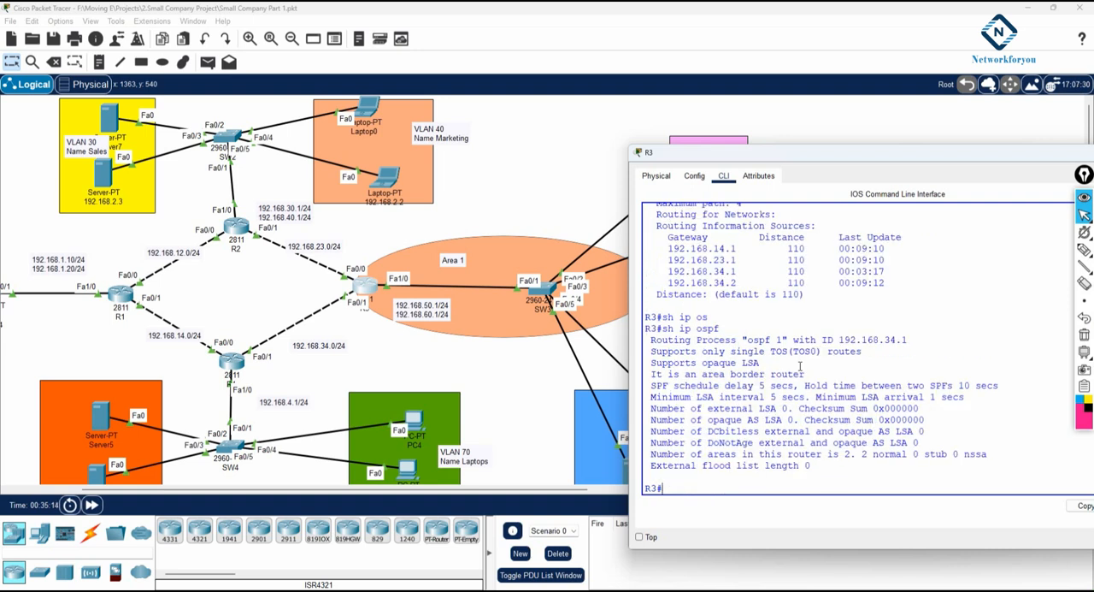
{"action": "left_click_drag", "start_coordinate": [726, 333], "coordinate": [663, 330]}
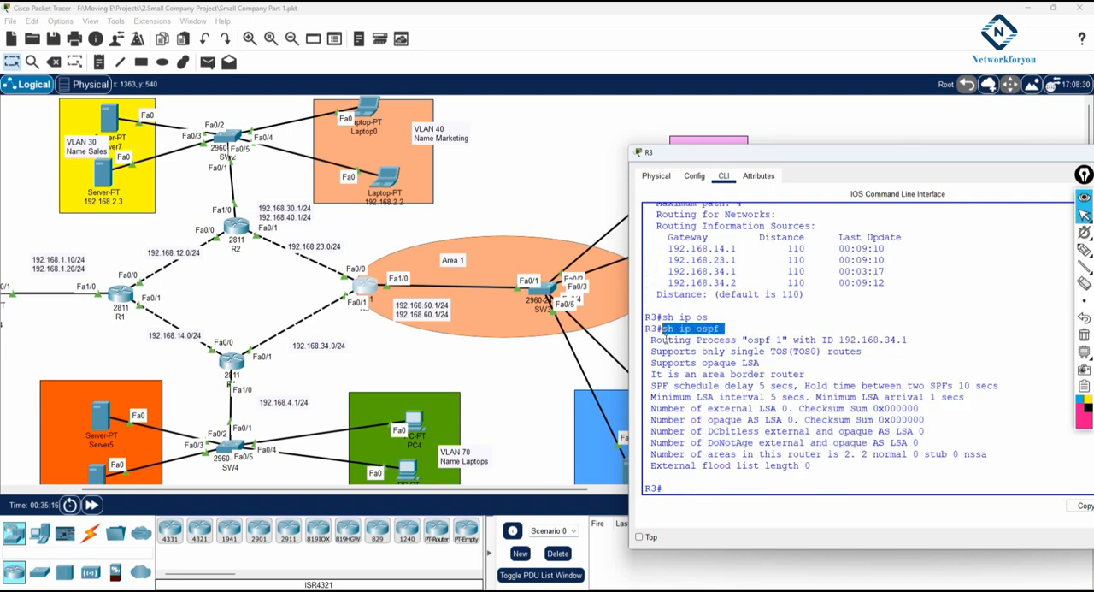
{"action": "left_click_drag", "start_coordinate": [651, 374], "coordinate": [808, 375]}
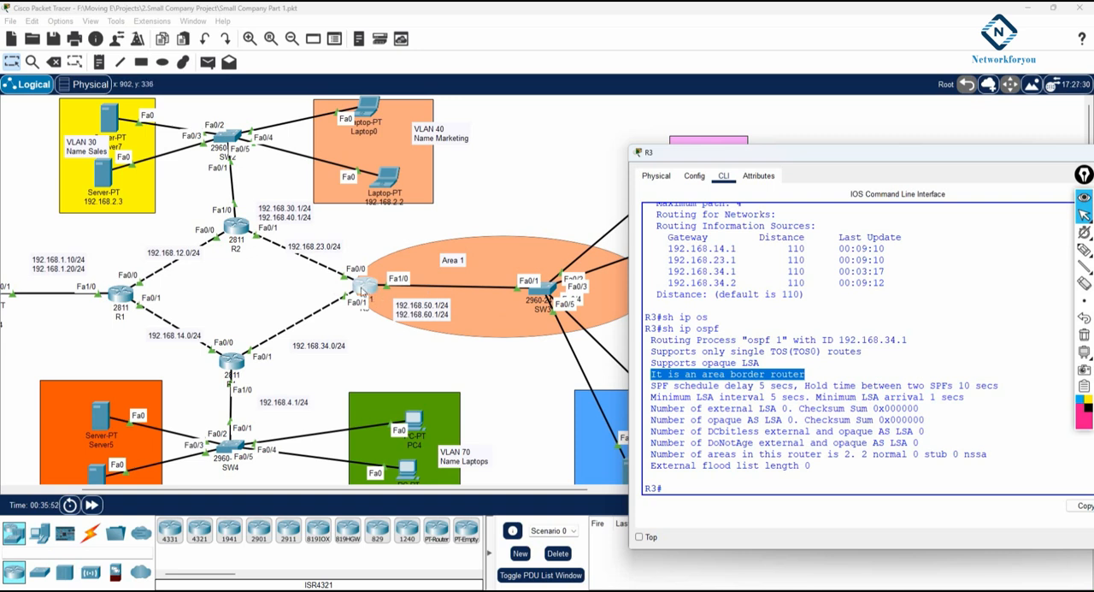
Step: Put away the R3 window and place a 2811 router in the empty area beyond the VLAN 60 Account block
{"action": "scroll", "coordinate": [397, 295], "scroll_direction": "down", "scroll_amount": 2}
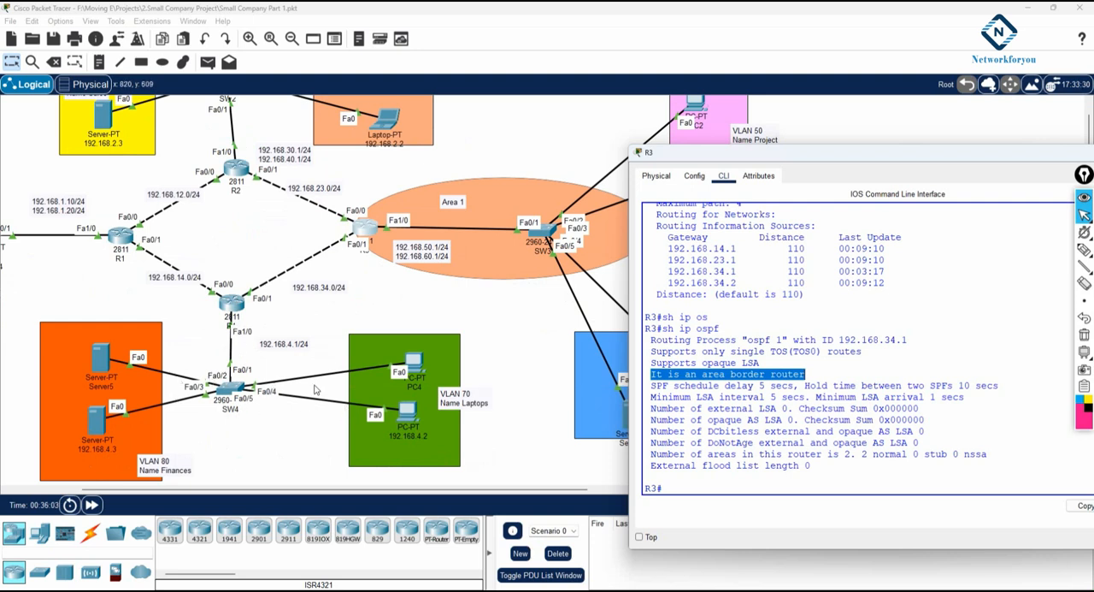
{"action": "scroll", "coordinate": [314, 390], "scroll_direction": "up", "scroll_amount": 2}
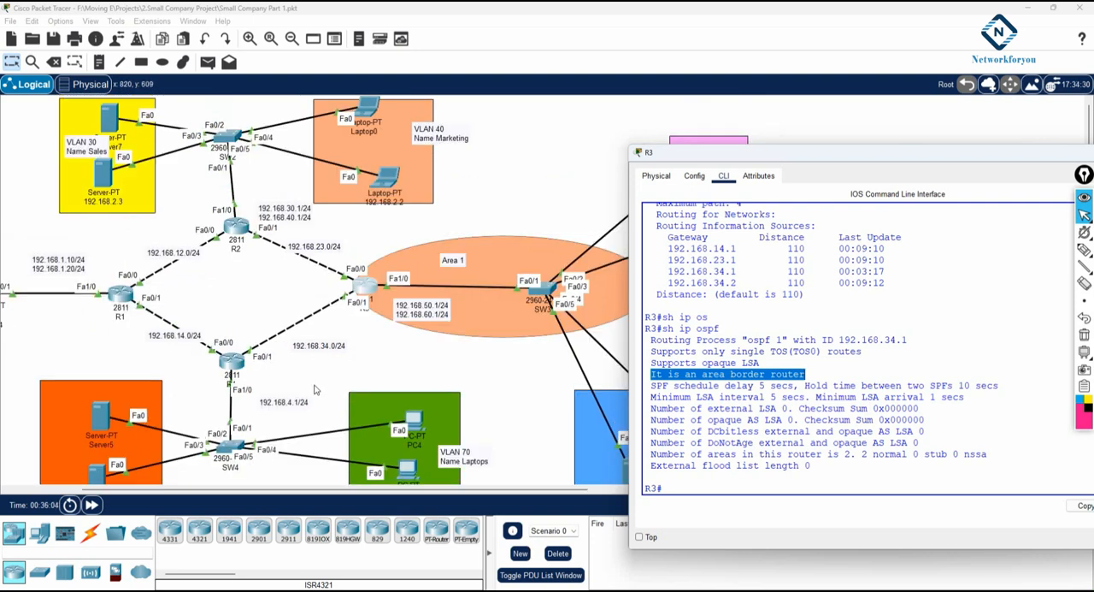
{"action": "scroll", "coordinate": [314, 390], "scroll_direction": "down", "scroll_amount": 2}
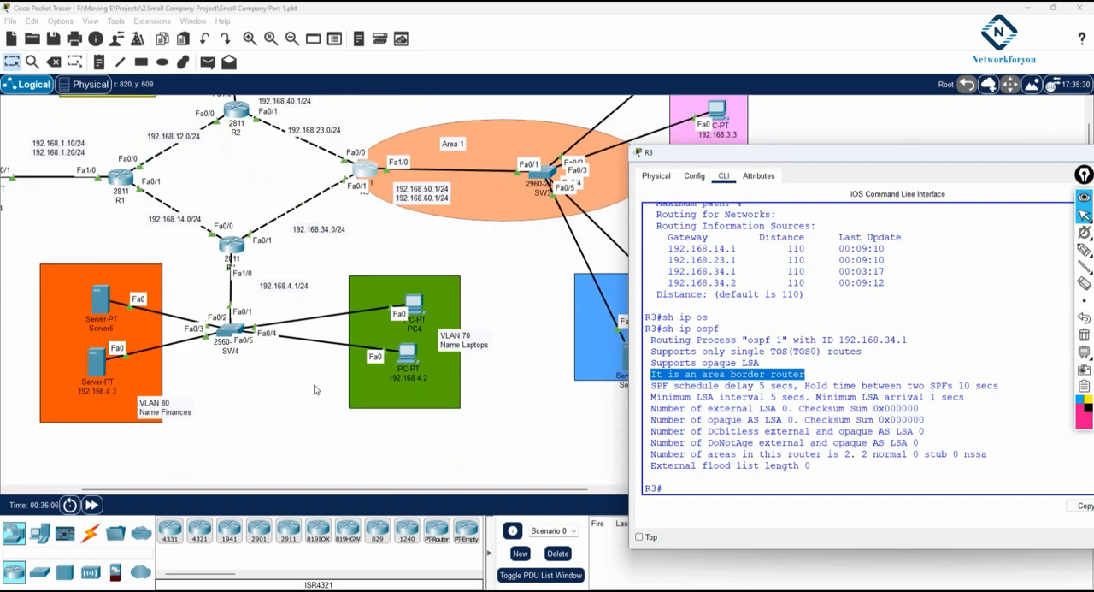
{"action": "left_click_drag", "start_coordinate": [1014, 146], "coordinate": [787, 151]}
{"action": "left_click", "coordinate": [880, 162]}
{"action": "left_click_drag", "start_coordinate": [214, 490], "coordinate": [300, 492]}
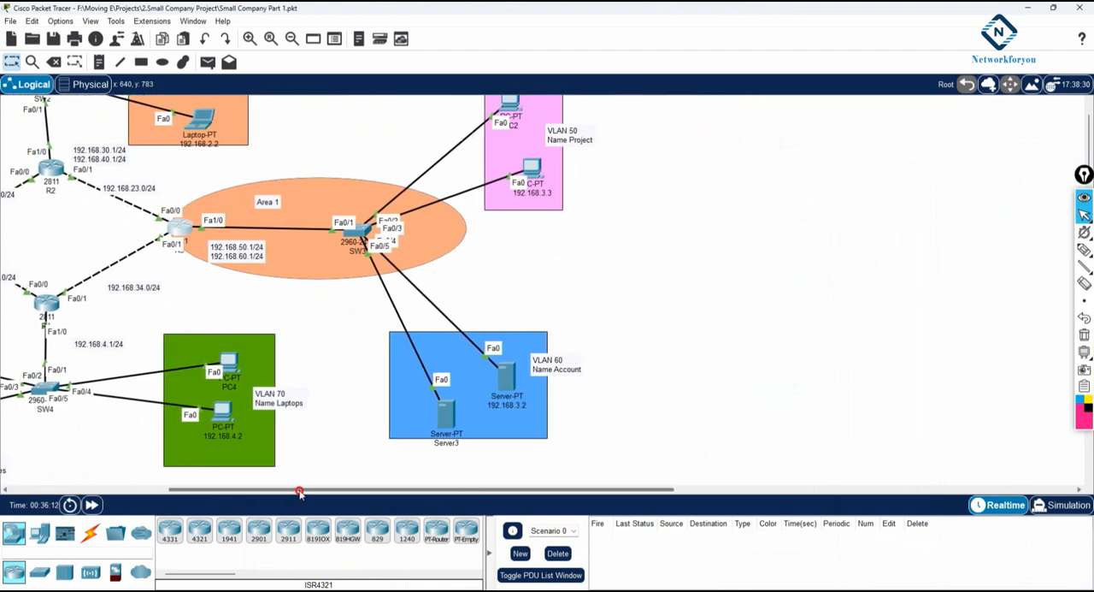
{"action": "left_click_drag", "start_coordinate": [208, 578], "coordinate": [278, 579]}
{"action": "left_click_drag", "start_coordinate": [257, 530], "coordinate": [833, 318]}
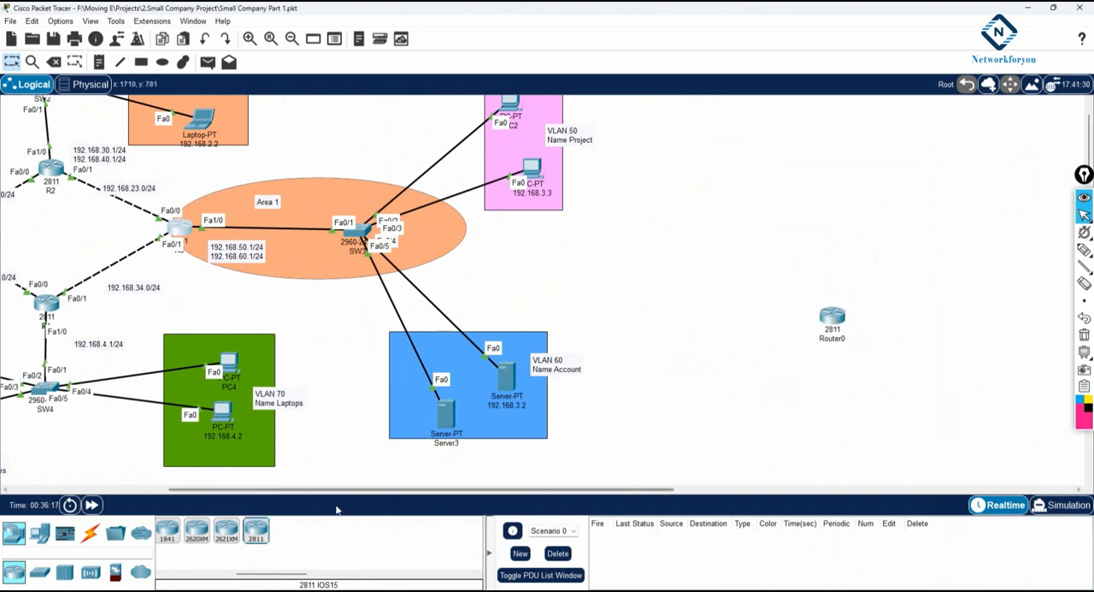
Step: Add a 2960 switch below the new router and a second 2811 router above it
{"action": "left_click", "coordinate": [40, 571]}
{"action": "left_click_drag", "start_coordinate": [173, 531], "coordinate": [834, 432]}
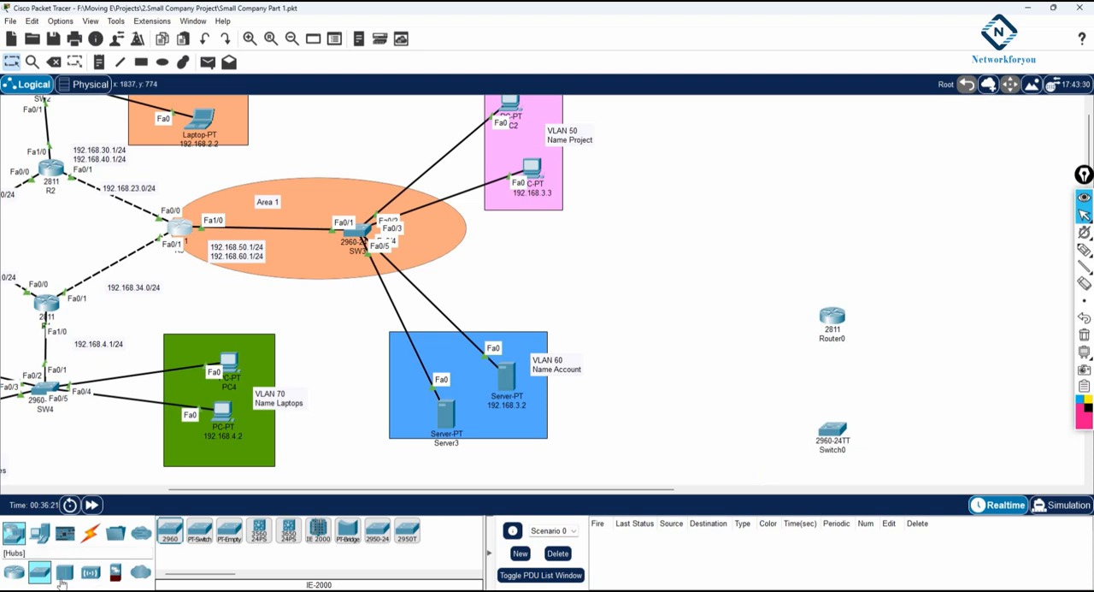
{"action": "left_click", "coordinate": [14, 571]}
{"action": "left_click_drag", "start_coordinate": [263, 531], "coordinate": [837, 224]}
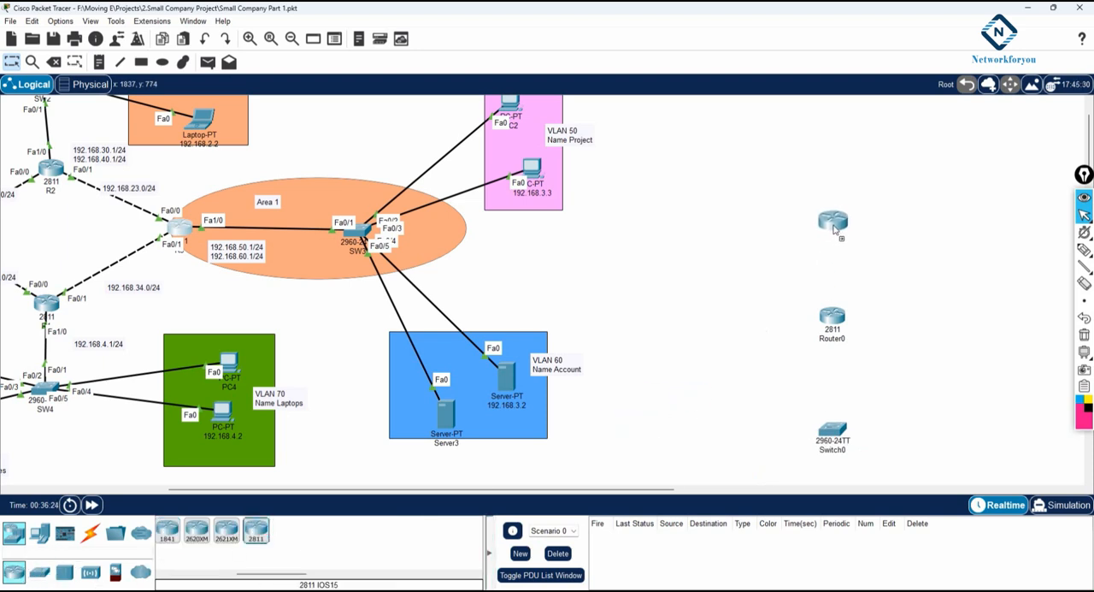
Step: Connect the two new 2811 routers using the automatically chosen connection type
{"action": "left_click", "coordinate": [89, 535]}
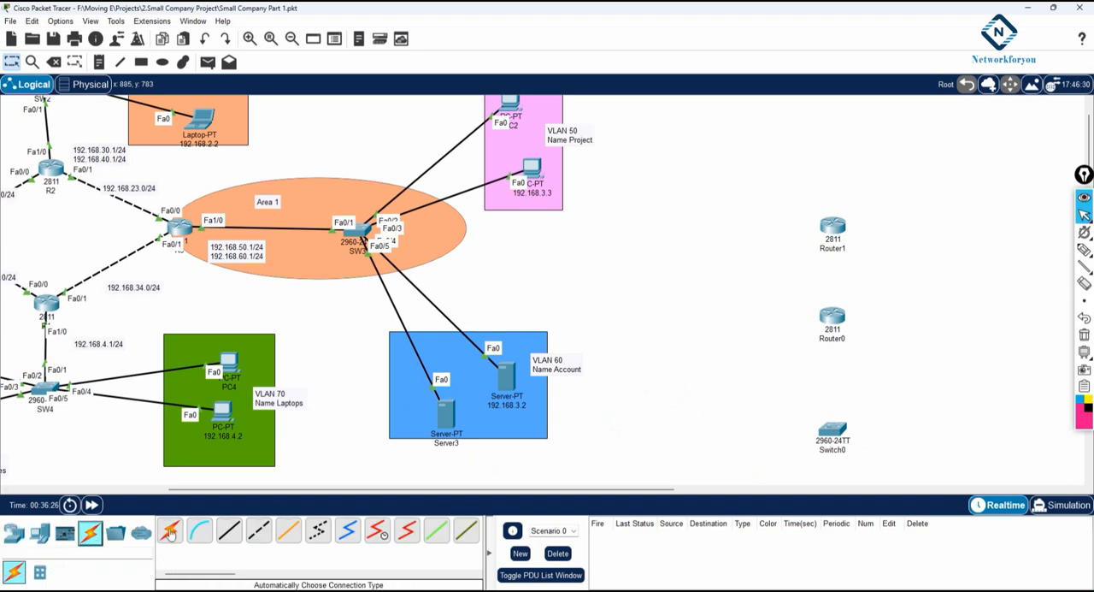
{"action": "left_click", "coordinate": [821, 315]}
{"action": "left_click", "coordinate": [832, 228]}
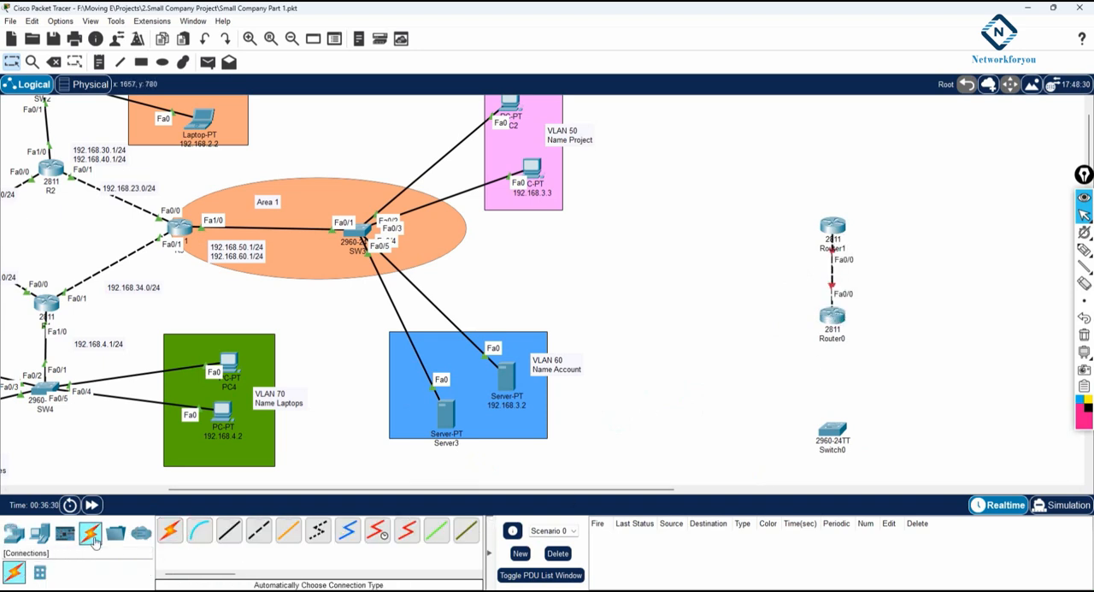
Step: Add a second 2960 switch and position one switch beside each of the two new routers
{"action": "left_click", "coordinate": [14, 533]}
{"action": "left_click", "coordinate": [41, 575]}
{"action": "left_click", "coordinate": [171, 530]}
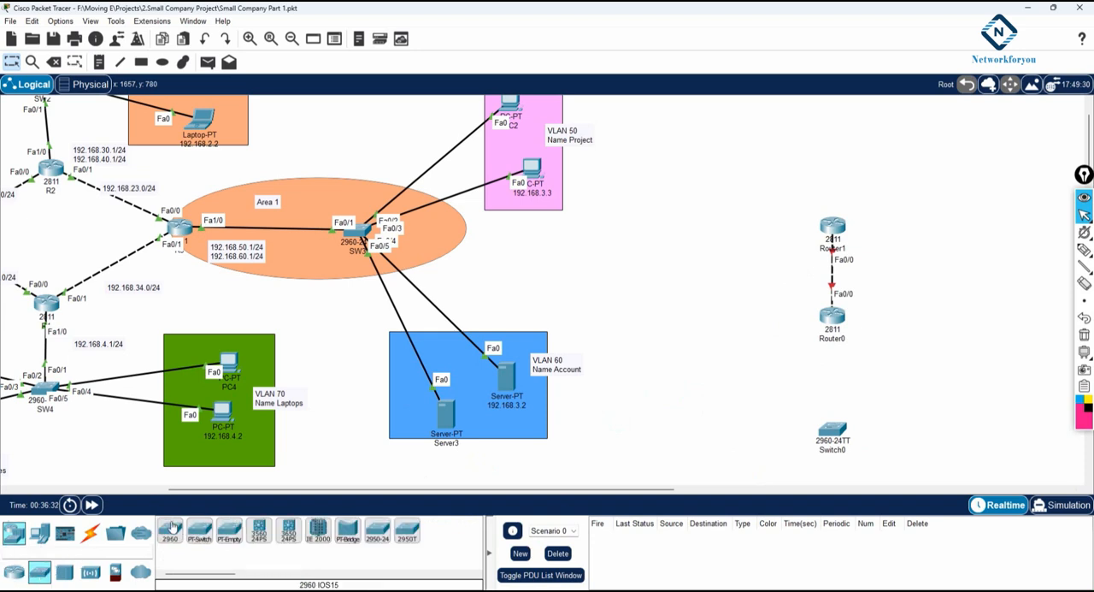
{"action": "left_click", "coordinate": [943, 234]}
{"action": "left_click_drag", "start_coordinate": [833, 428], "coordinate": [934, 301]}
{"action": "left_click_drag", "start_coordinate": [939, 236], "coordinate": [937, 217]}
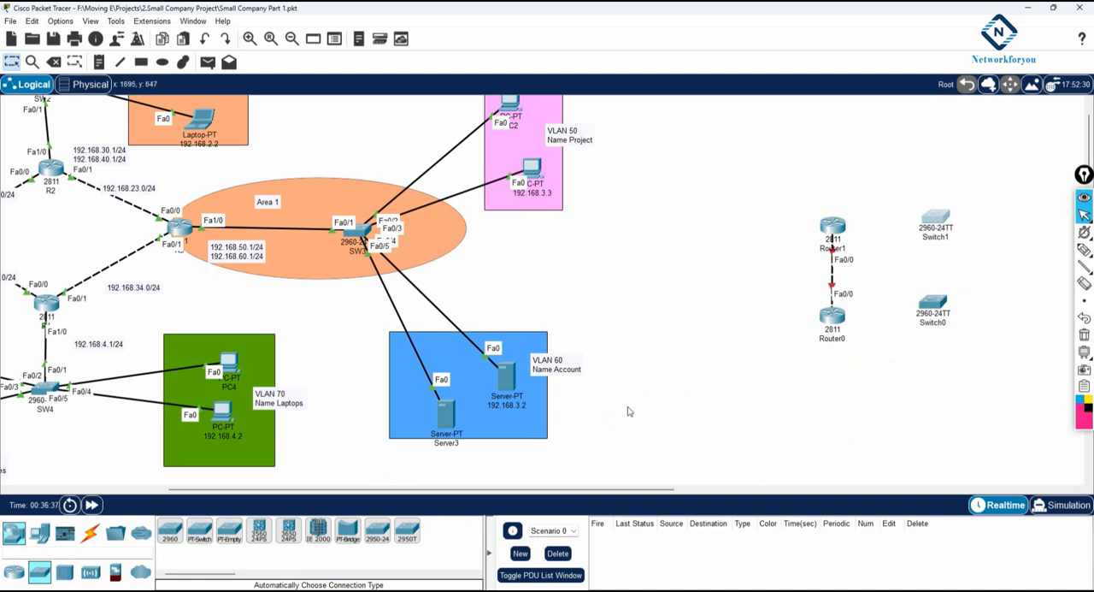
Step: Place four PCs in a column beyond the new switches, two near each switch
{"action": "left_click", "coordinate": [39, 532]}
{"action": "left_click", "coordinate": [170, 531]}
{"action": "left_click", "coordinate": [1013, 202]}
{"action": "left_click", "coordinate": [1017, 247]}
{"action": "left_click", "coordinate": [1018, 324]}
{"action": "left_click", "coordinate": [1023, 374]}
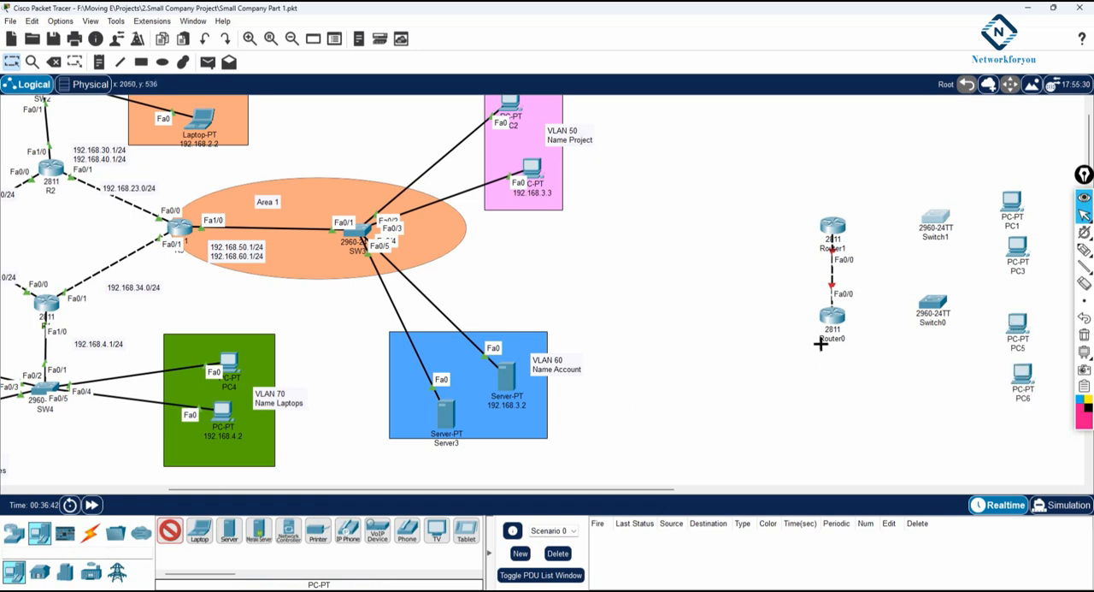
Step: Connect PC1 and PC3 to Switch1, and PC5 and PC6 to Switch0, with automatically chosen cables
{"action": "left_click", "coordinate": [91, 534]}
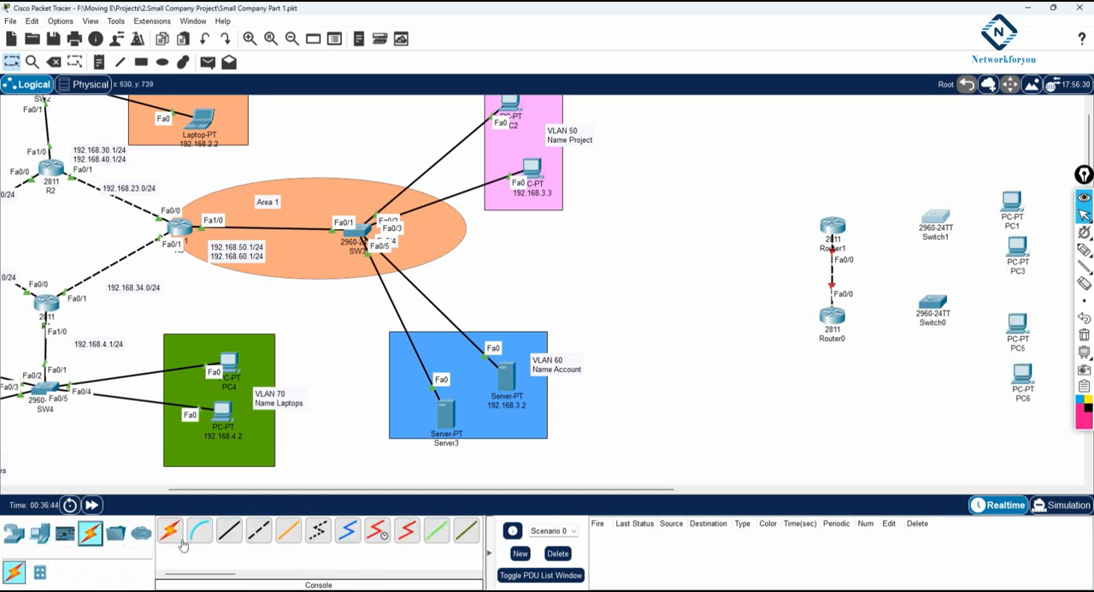
{"action": "left_click", "coordinate": [175, 532]}
{"action": "left_click", "coordinate": [936, 218]}
{"action": "left_click", "coordinate": [1012, 203]}
{"action": "left_click", "coordinate": [937, 218]}
{"action": "left_click", "coordinate": [1017, 245]}
{"action": "left_click", "coordinate": [933, 302]}
{"action": "left_click", "coordinate": [1017, 322]}
{"action": "left_click", "coordinate": [1022, 372]}
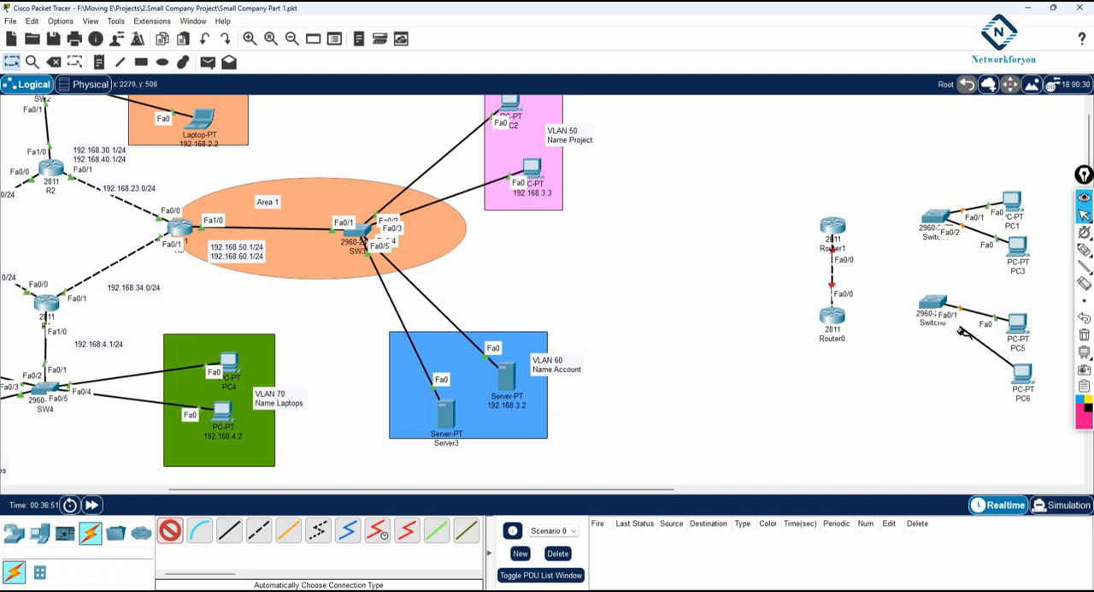
{"action": "left_click", "coordinate": [932, 303]}
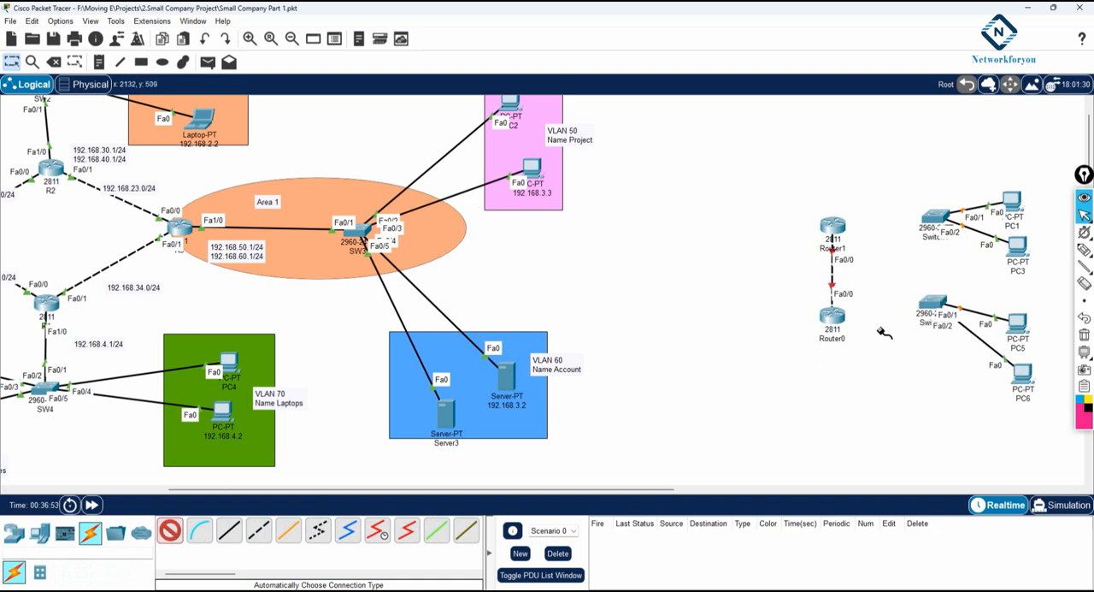
Step: Connect Router1 to Switch1 and Router0 to Switch0 with automatic cables, and return to selection mode
{"action": "left_click", "coordinate": [833, 224]}
{"action": "left_click", "coordinate": [938, 220]}
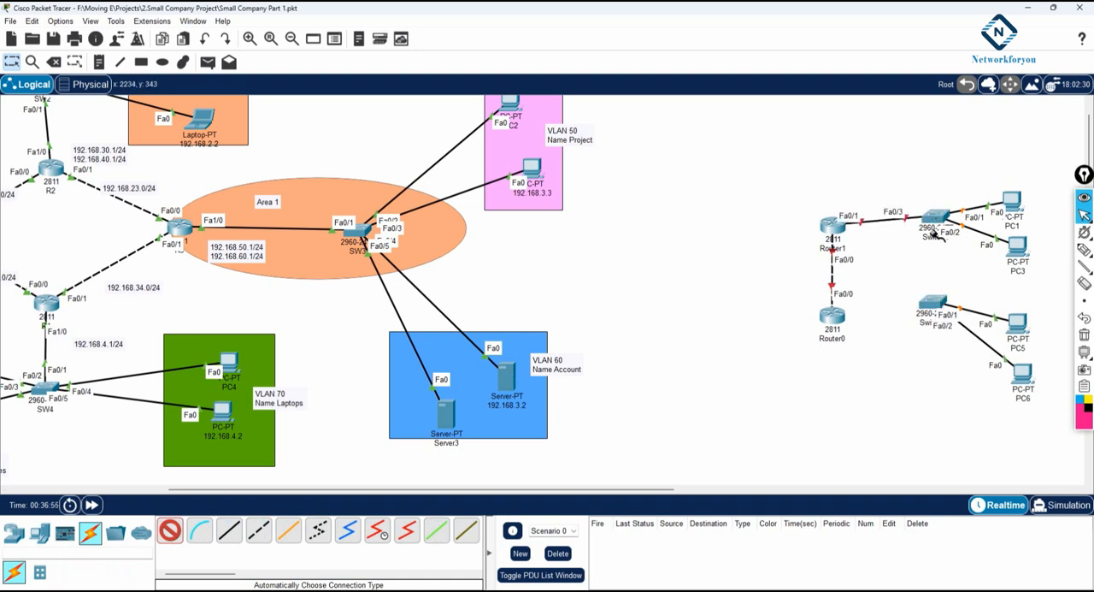
{"action": "left_click", "coordinate": [832, 315]}
{"action": "left_click", "coordinate": [932, 302]}
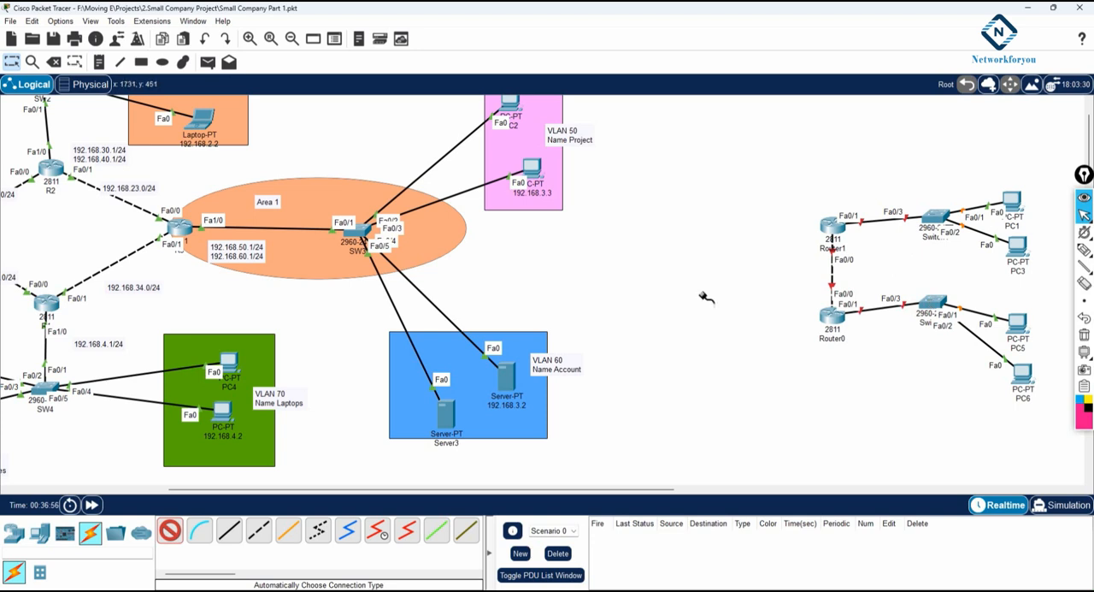
{"action": "left_click", "coordinate": [12, 64]}
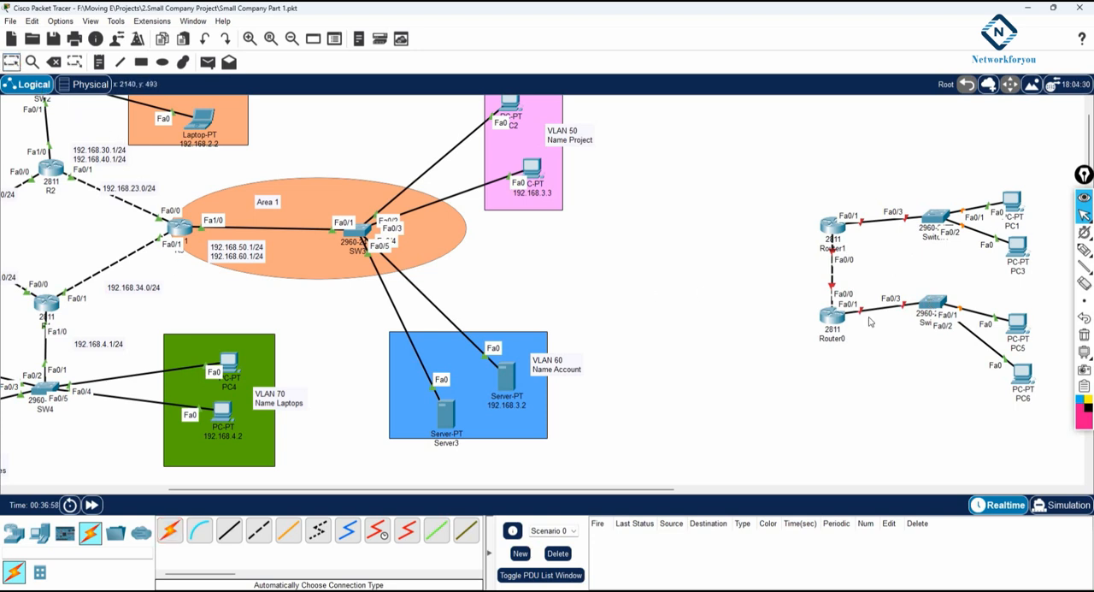
Step: Move Switch0 level with its router and spread the PC pairs apart around their switches
{"action": "left_click_drag", "start_coordinate": [935, 302], "coordinate": [932, 325]}
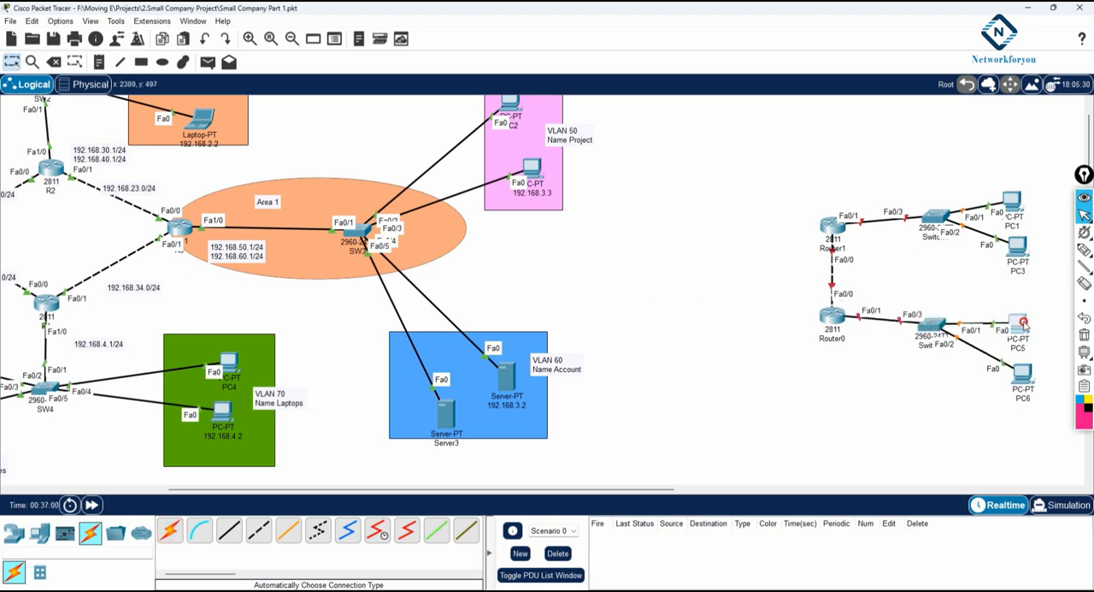
{"action": "left_click_drag", "start_coordinate": [1018, 323], "coordinate": [1015, 298]}
{"action": "left_click_drag", "start_coordinate": [1023, 376], "coordinate": [1018, 359]}
{"action": "left_click_drag", "start_coordinate": [1014, 206], "coordinate": [1023, 178]}
{"action": "left_click_drag", "start_coordinate": [1017, 246], "coordinate": [1043, 248]}
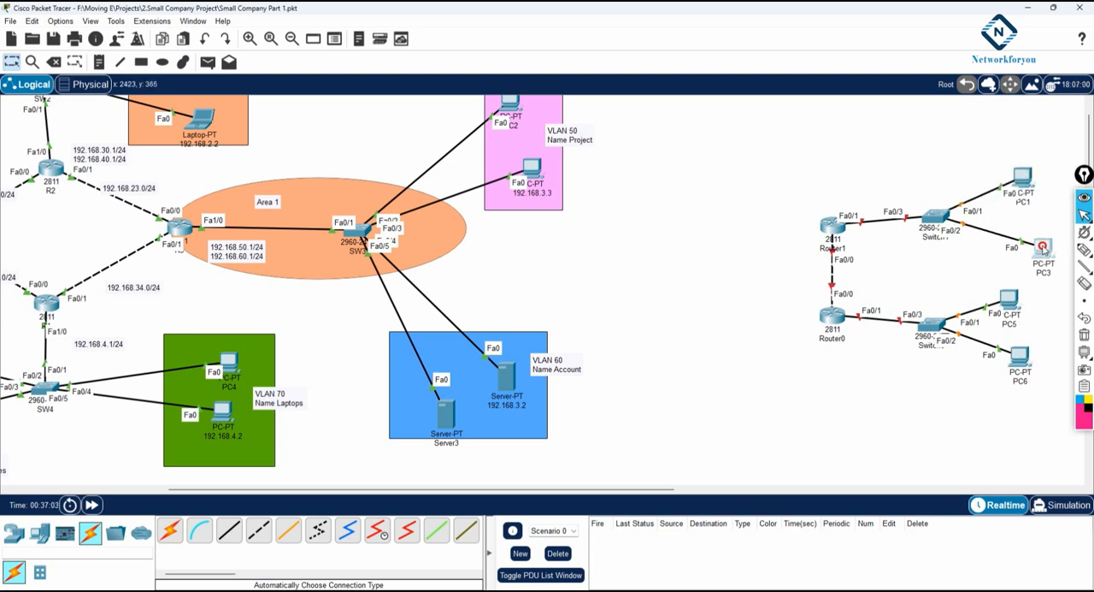
Step: Rename Router0 as R5 and Router1 as R6
{"action": "left_click", "coordinate": [839, 339]}
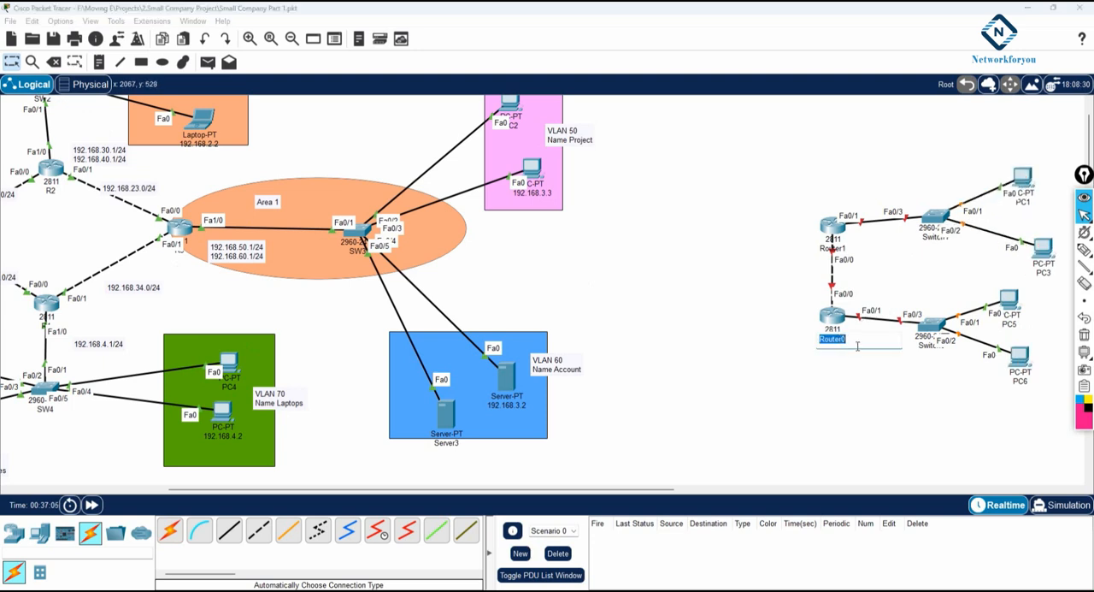
{"action": "type", "text": "R"}
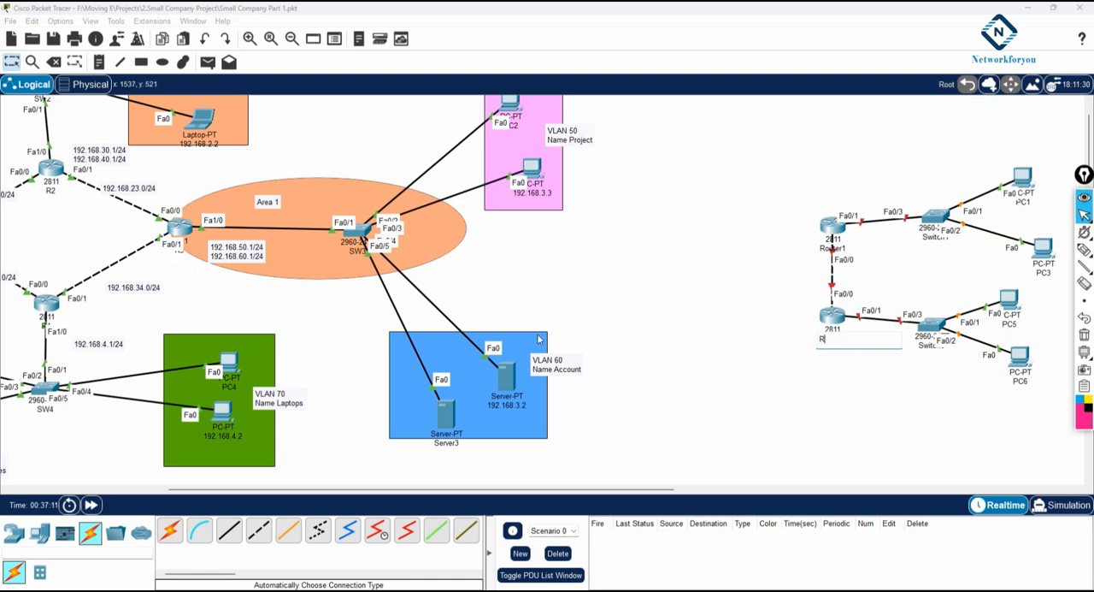
{"action": "type", "text": "5"}
{"action": "key", "text": "Return"}
{"action": "left_click", "coordinate": [833, 249]}
{"action": "type", "text": "R6"}
{"action": "key", "text": "Return"}
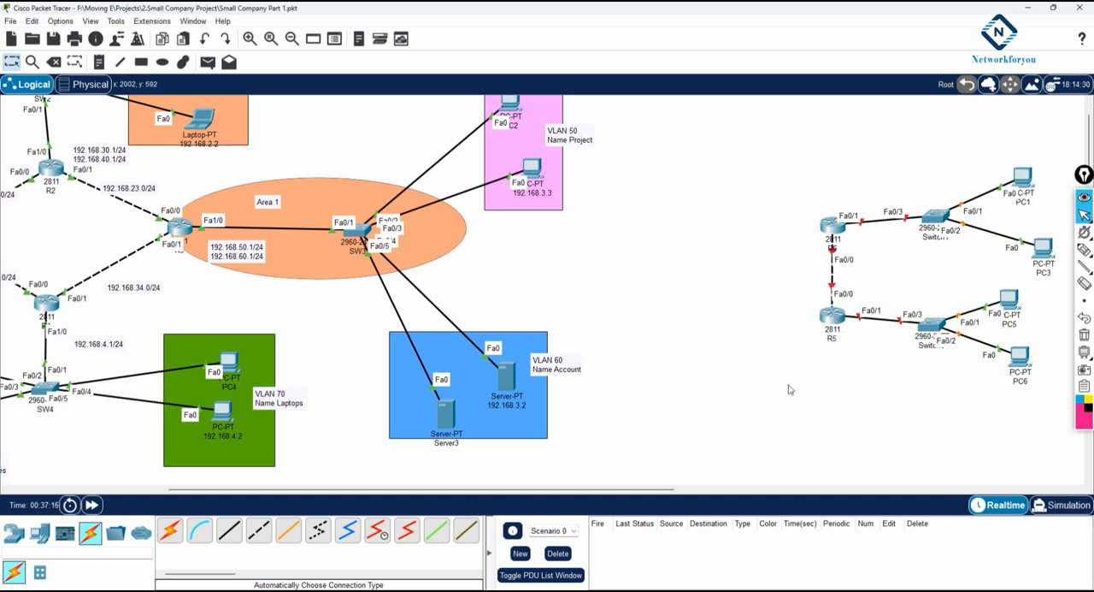
Step: Shift both new switches slightly away from their routers and align R5 with its switch
{"action": "left_click_drag", "start_coordinate": [932, 224], "coordinate": [944, 215]}
{"action": "left_click_drag", "start_coordinate": [923, 324], "coordinate": [942, 324]}
{"action": "left_click_drag", "start_coordinate": [825, 321], "coordinate": [826, 330]}
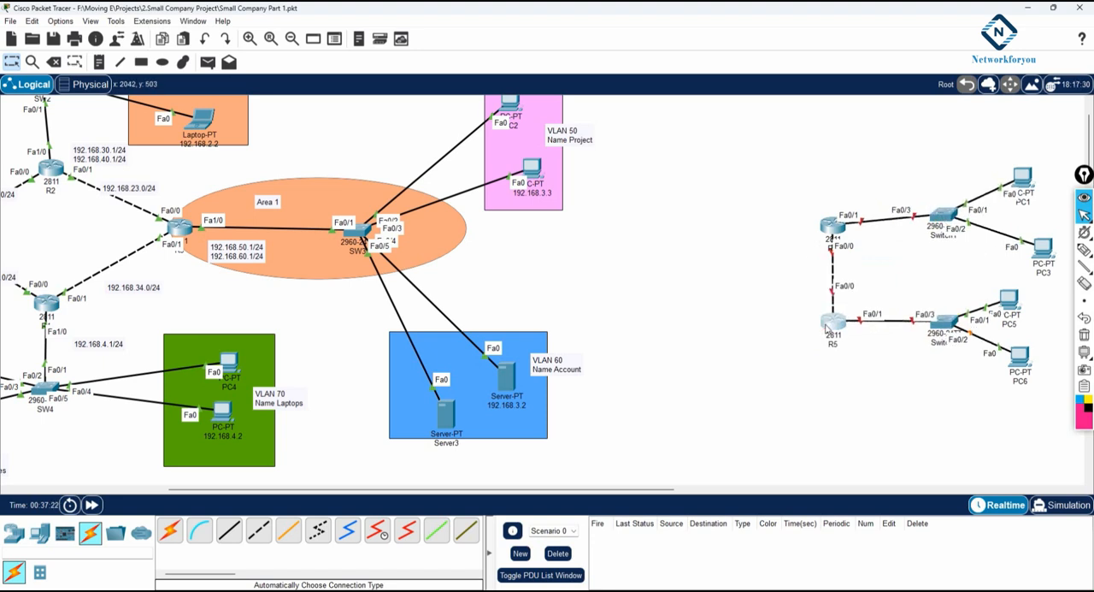
Step: Add a text note reading 192.168.56.0/24 beside the link between R5 and R6
{"action": "left_click", "coordinate": [99, 61]}
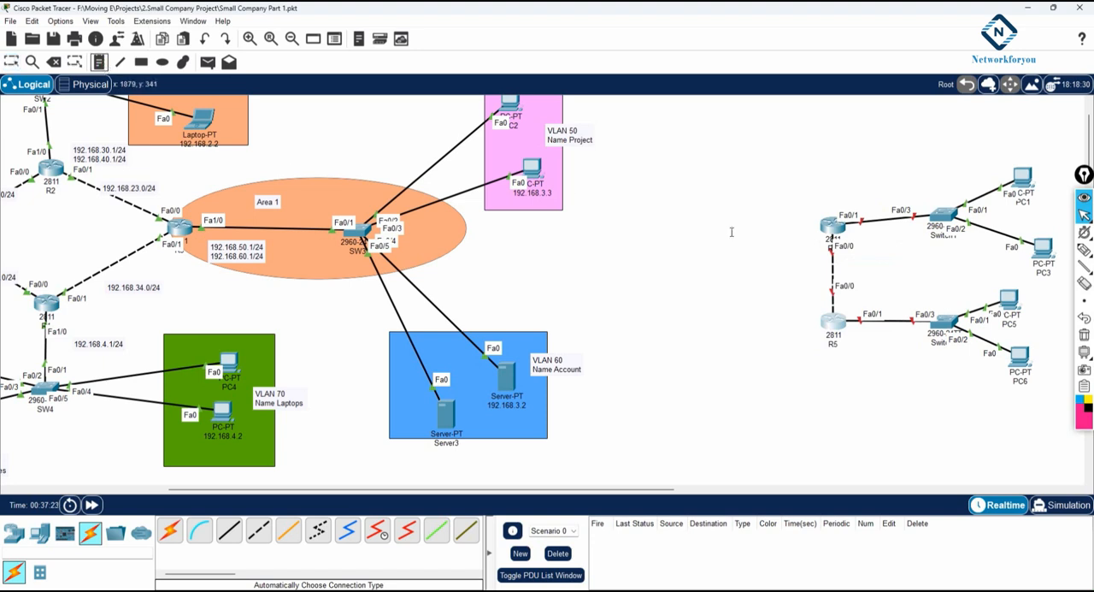
{"action": "left_click", "coordinate": [766, 272]}
{"action": "type", "text": "192.168.56.0/24"}
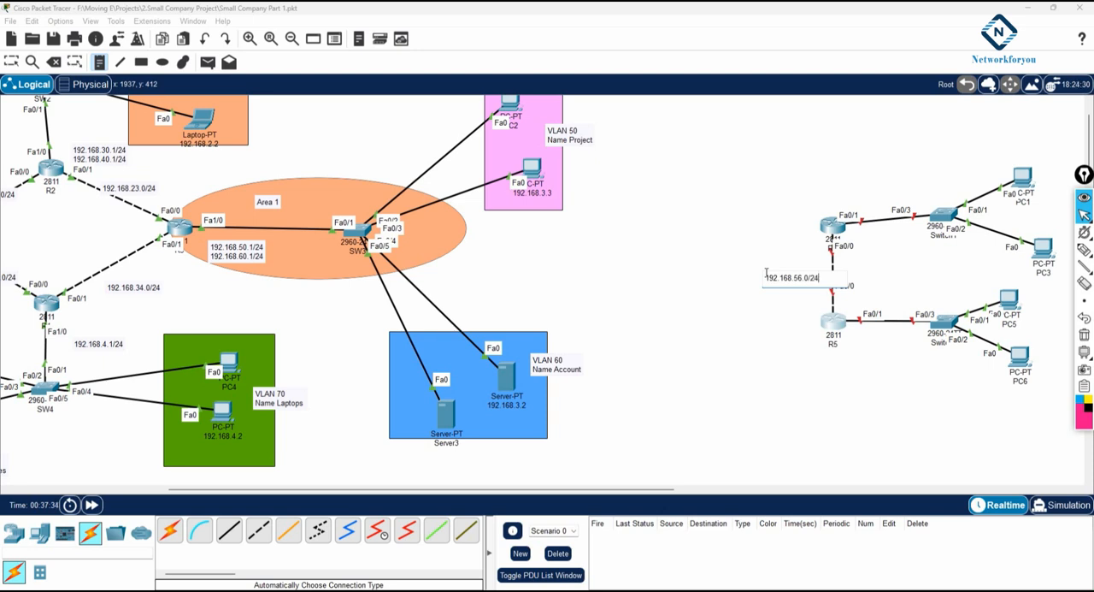
{"action": "left_click", "coordinate": [852, 172]}
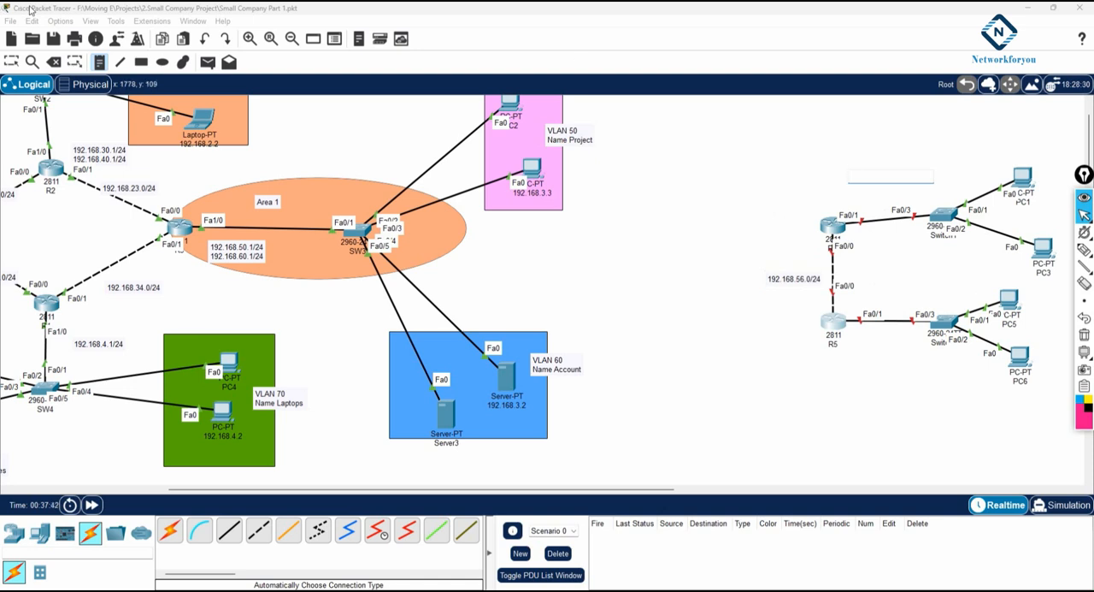
Step: Add a text note above the link between R6 and Switch1 listing VLAN 90, VLAN 100, 192.168.90.1/24 and 192.168.100.1/24
{"action": "left_click_drag", "start_coordinate": [257, 496], "coordinate": [379, 489]}
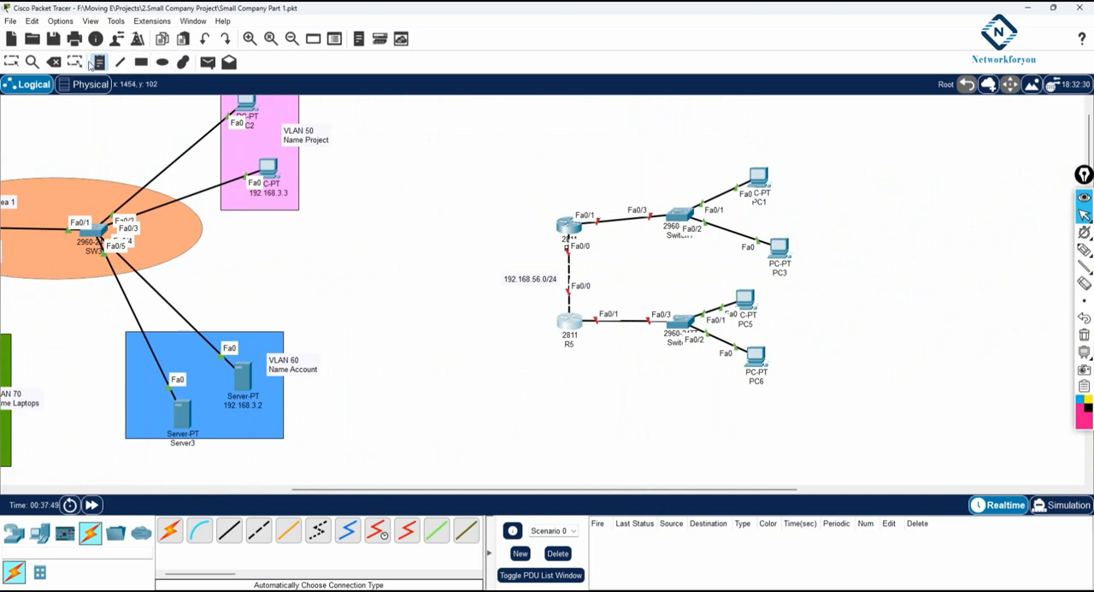
{"action": "left_click", "coordinate": [606, 164]}
{"action": "type", "text": "VLAN 90"}
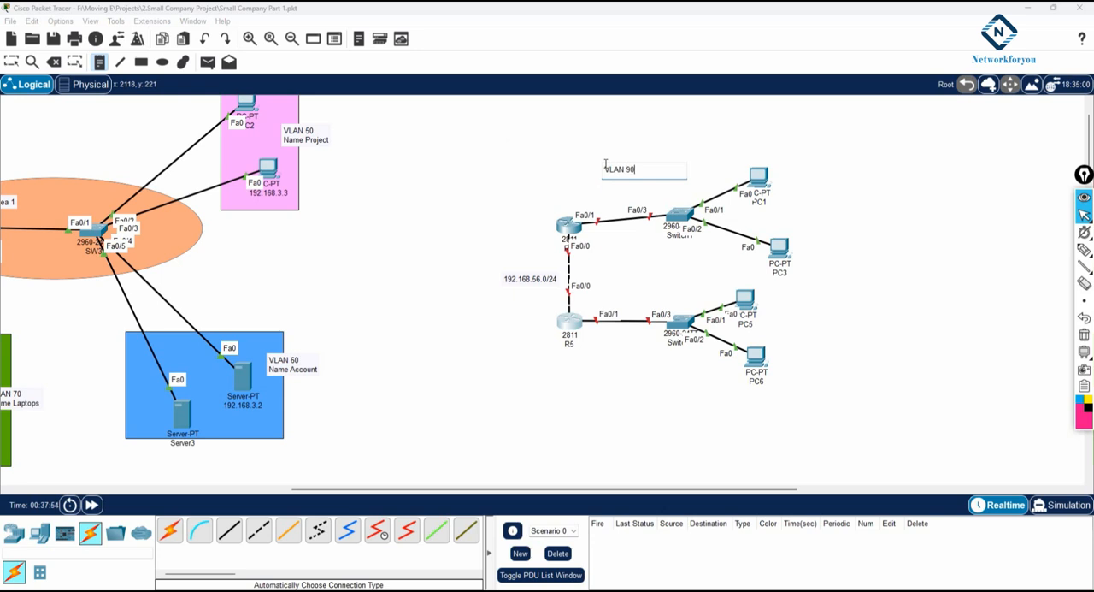
{"action": "key", "text": "Return"}
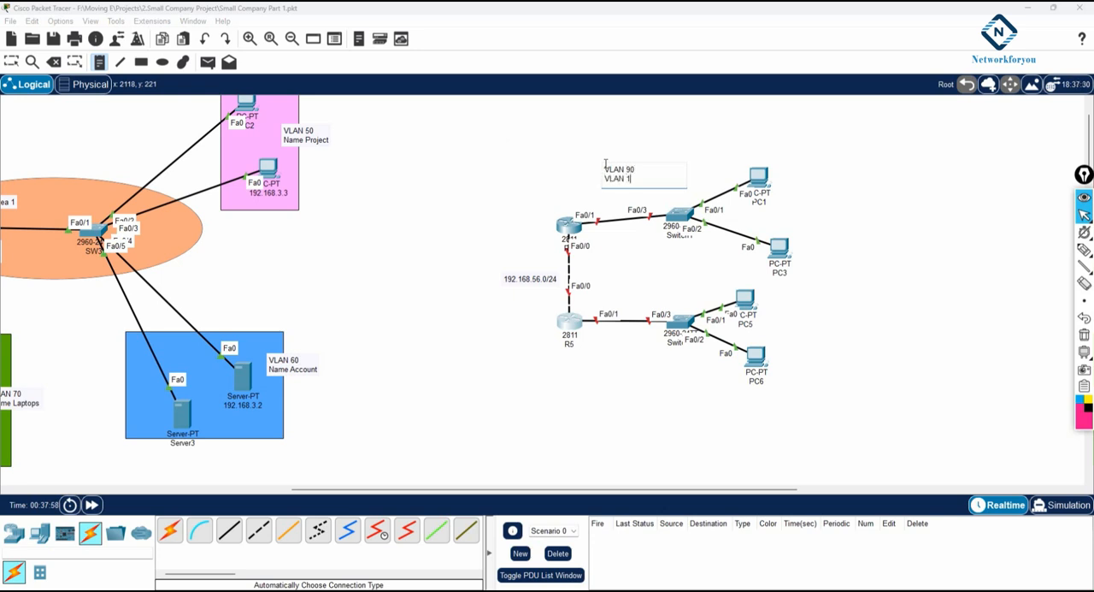
{"action": "key", "text": "Return"}
{"action": "key", "text": "Return"}
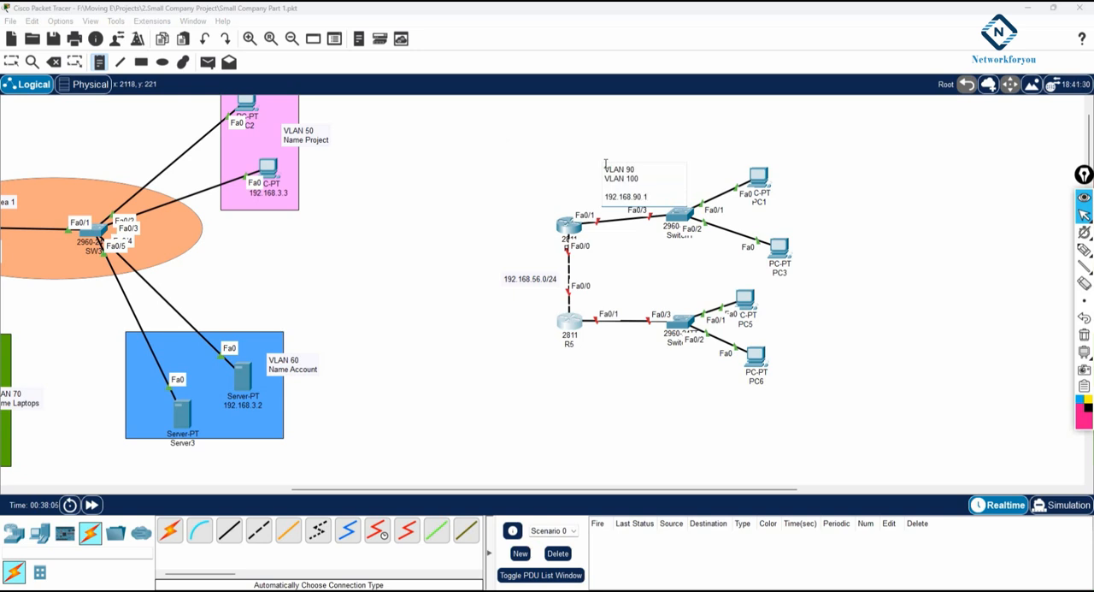
{"action": "key", "text": "Return"}
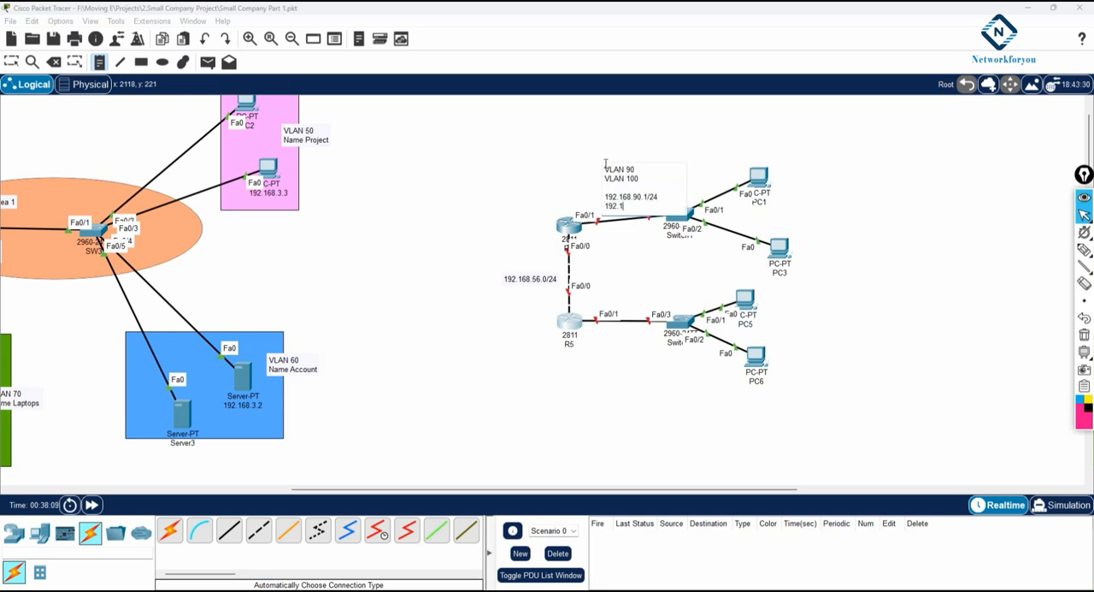
{"action": "type", "text": "192.168.100.1/24"}
Step: Move the VLAN 90 and VLAN 100 note up and away from the link between R6 and its switch
{"action": "left_click", "coordinate": [594, 154]}
{"action": "left_click", "coordinate": [11, 62]}
{"action": "left_click_drag", "start_coordinate": [649, 202], "coordinate": [627, 175]}
{"action": "double_click", "coordinate": [624, 172]}
{"action": "left_click", "coordinate": [554, 236]}
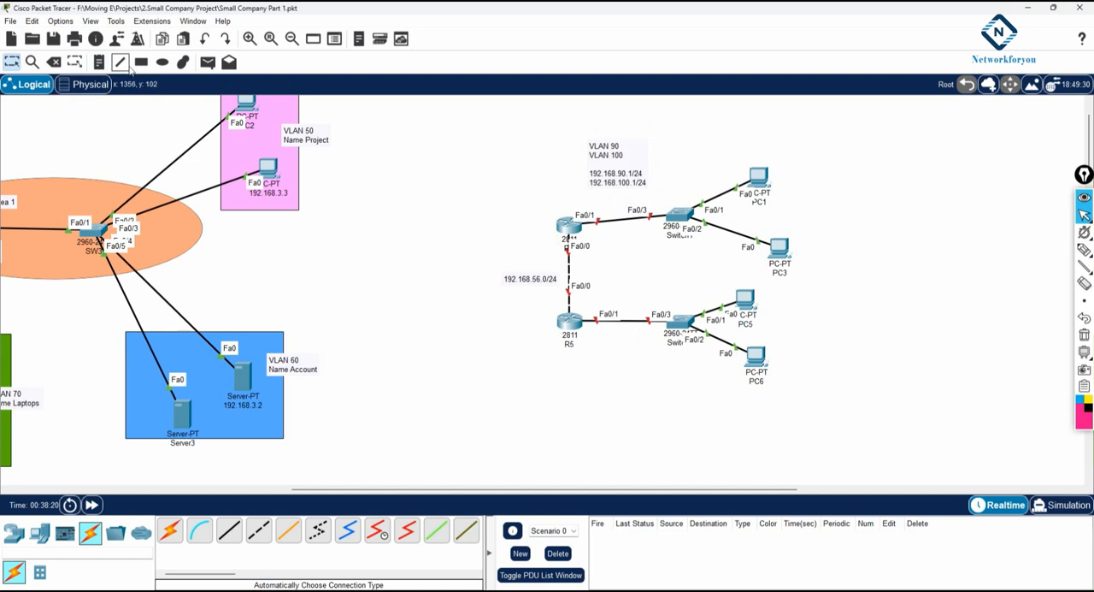
Step: Add a text note below the link between R5 and Switch0 listing VLAN 110, VLAN 120, 192.168.110.1 and 192.168.120.1
{"action": "left_click", "coordinate": [106, 65]}
{"action": "left_click", "coordinate": [600, 354]}
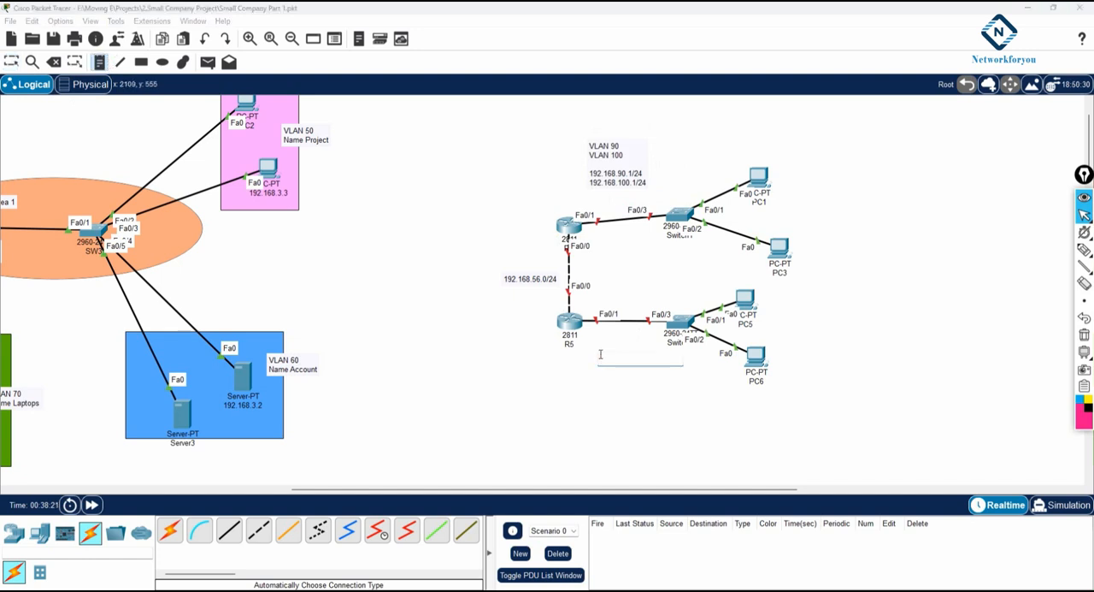
{"action": "type", "text": "V"}
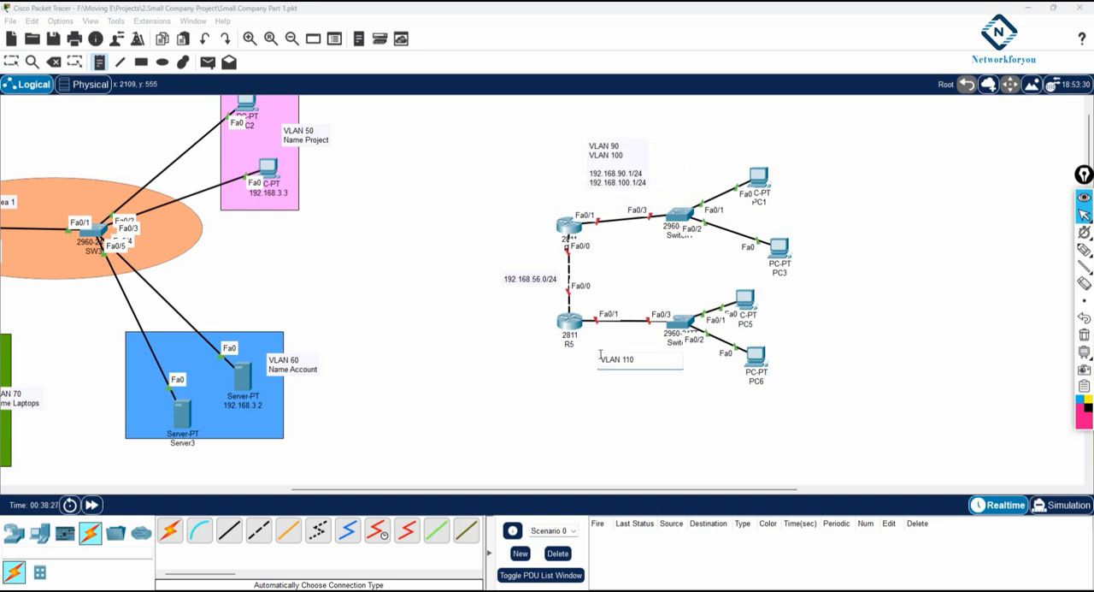
{"action": "type", "text": "LAN 110"}
{"action": "key", "text": "Return"}
{"action": "type", "text": "VLAN 120"}
{"action": "key", "text": "Return"}
{"action": "key", "text": "Return"}
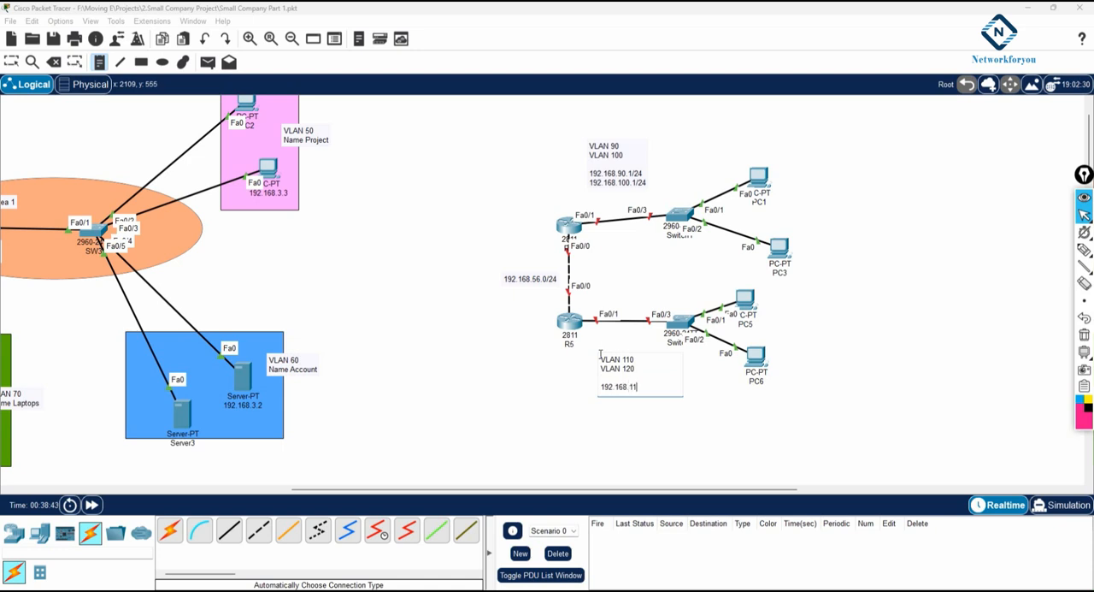
{"action": "type", "text": "192.168.110.1"}
{"action": "key", "text": "Return"}
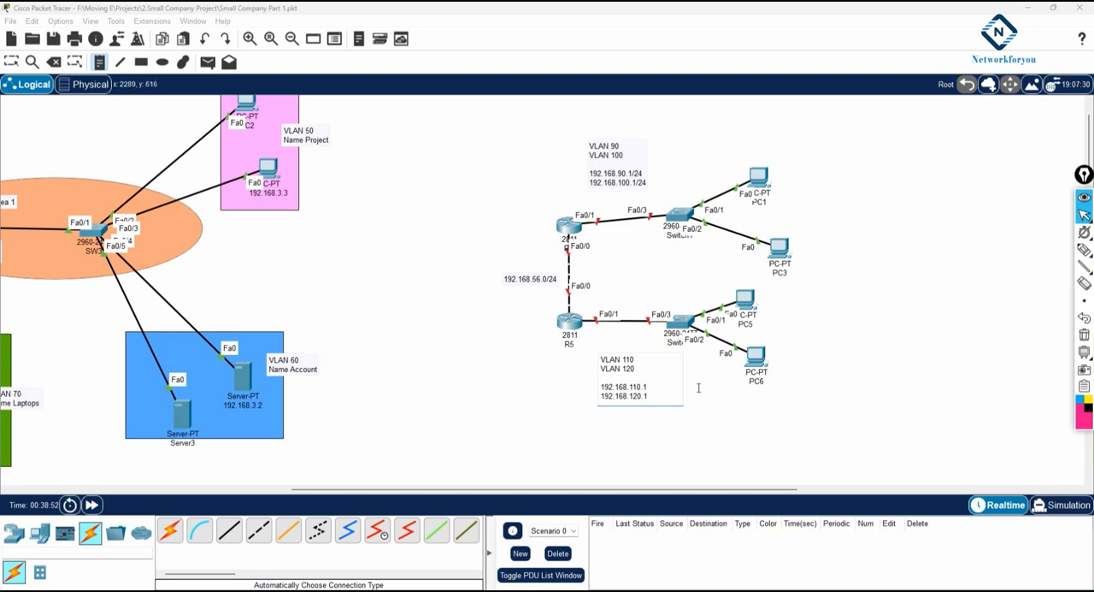
{"action": "left_click", "coordinate": [722, 408]}
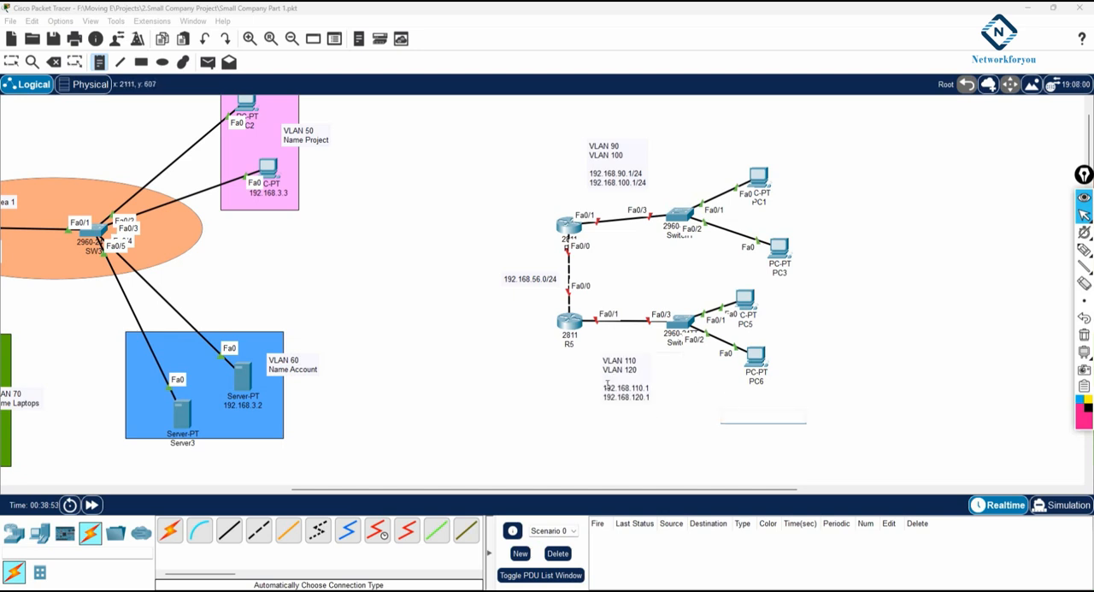
{"action": "left_click", "coordinate": [11, 59]}
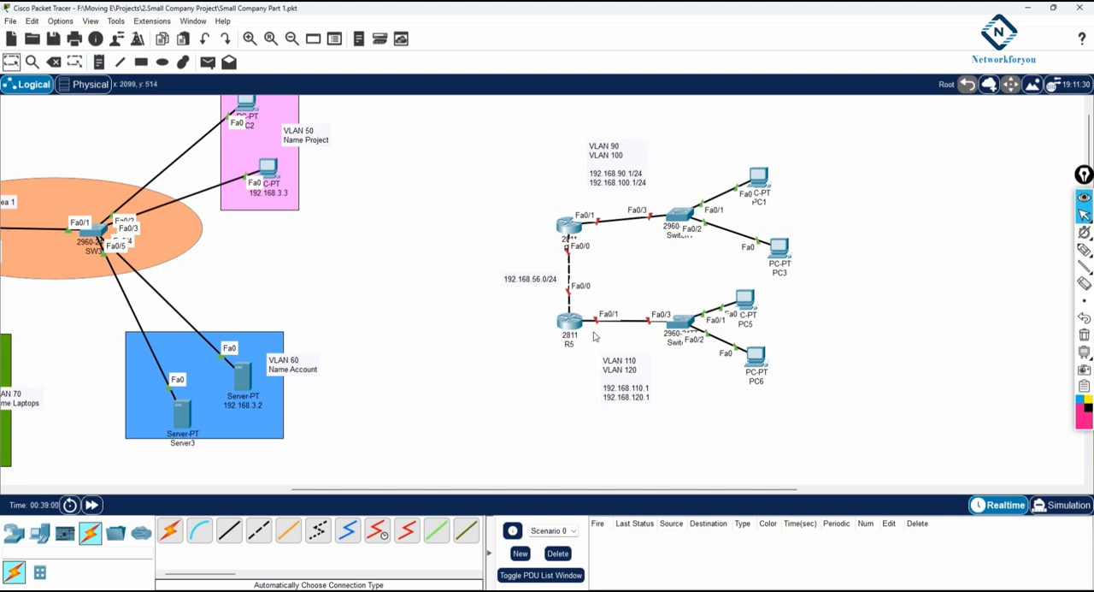
Step: Spread PC6, PC5, PC1 and PC3 slightly outward from their switches and lower Switch1 a little
{"action": "left_click_drag", "start_coordinate": [758, 363], "coordinate": [764, 376]}
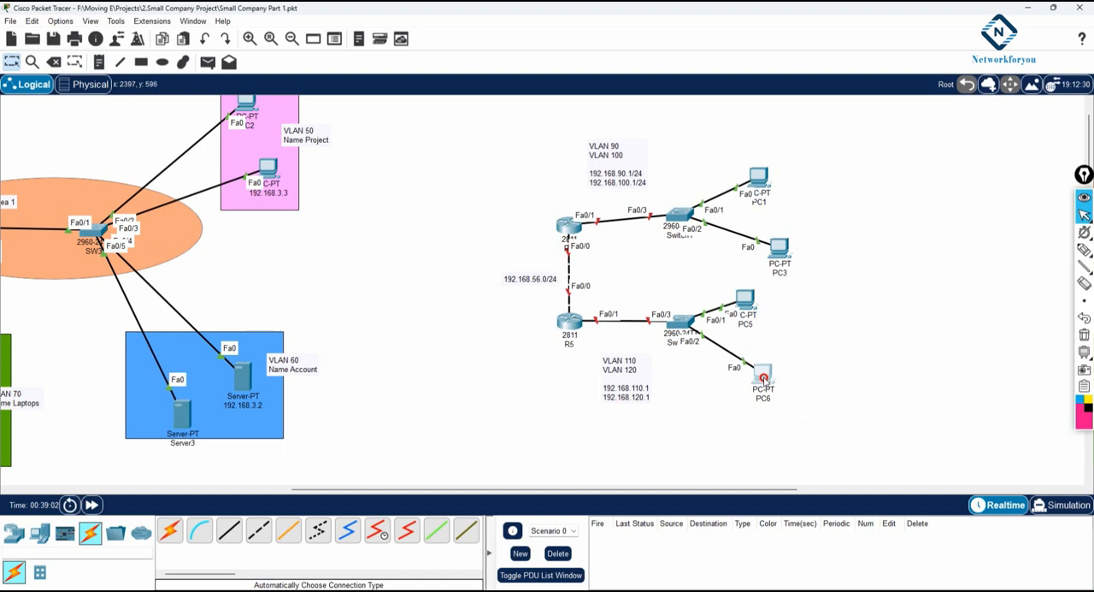
{"action": "left_click_drag", "start_coordinate": [745, 300], "coordinate": [746, 302]}
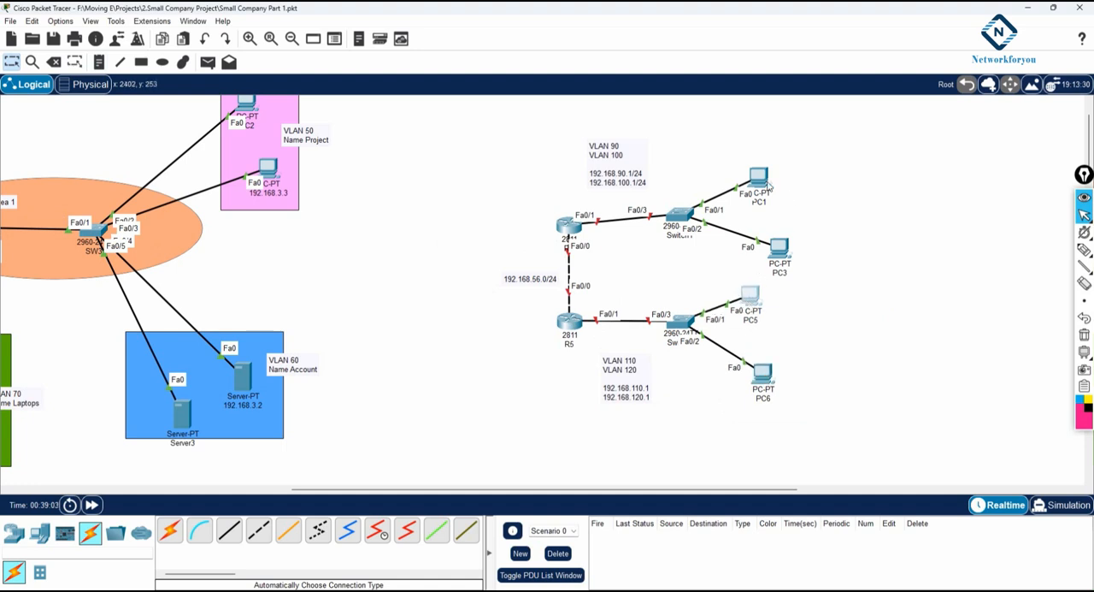
{"action": "left_click_drag", "start_coordinate": [768, 184], "coordinate": [772, 177]}
{"action": "left_click_drag", "start_coordinate": [781, 250], "coordinate": [785, 246]}
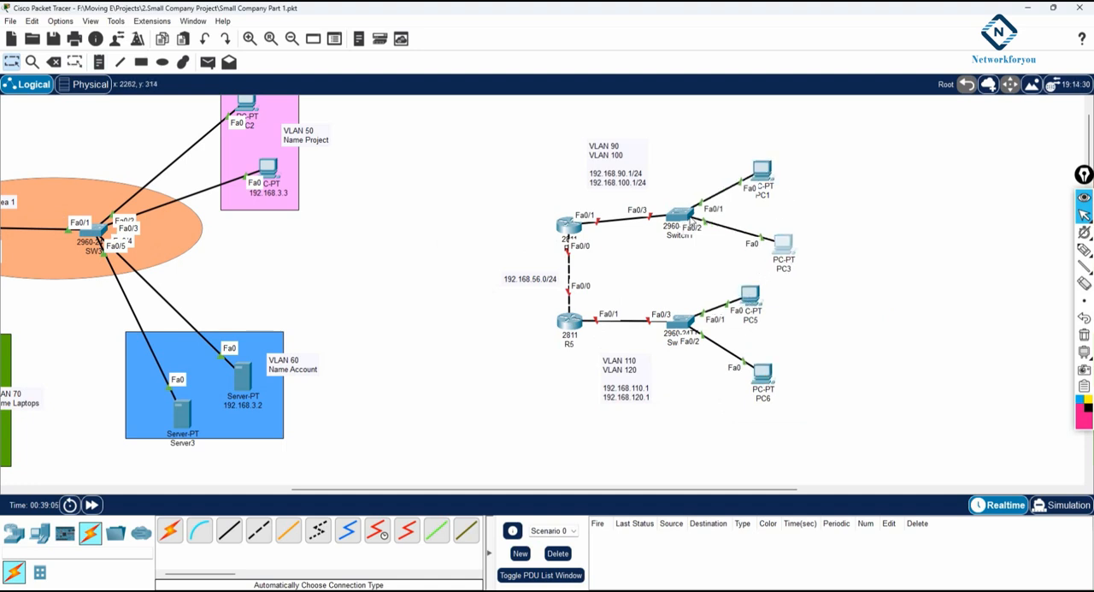
{"action": "left_click_drag", "start_coordinate": [682, 219], "coordinate": [686, 225]}
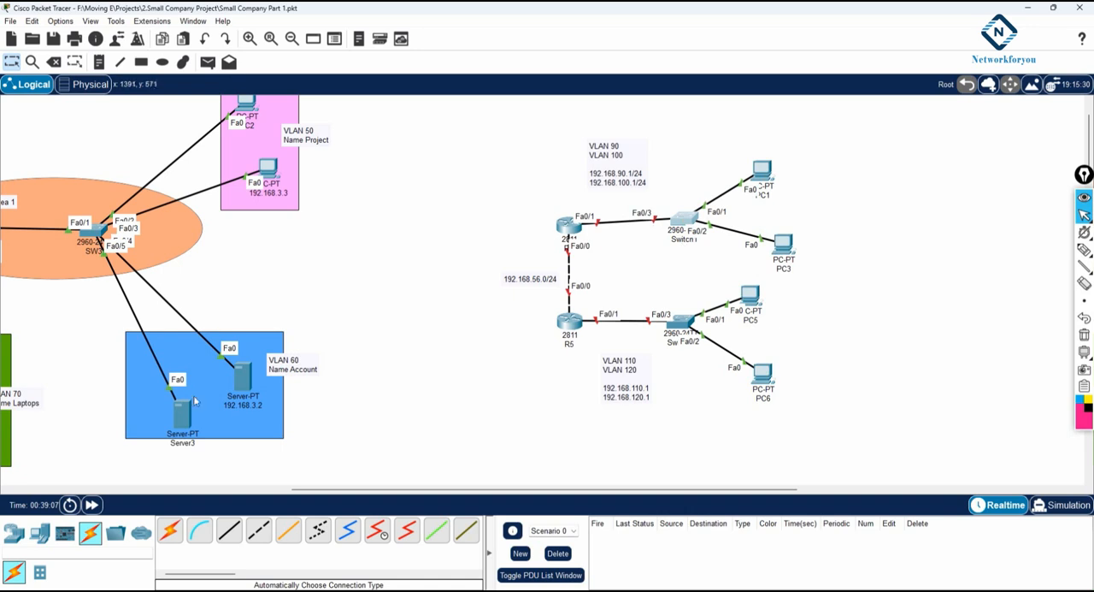
Step: Try to rename Switch1 as SW4
{"action": "mouse_move", "coordinate": [357, 493]}
{"action": "left_mouse_down"}
{"action": "mouse_move", "coordinate": [166, 489]}
{"action": "mouse_move", "coordinate": [366, 488]}
{"action": "left_mouse_up"}
{"action": "left_click", "coordinate": [643, 239]}
{"action": "double_click", "coordinate": [643, 240]}
{"action": "type", "text": "SW"}
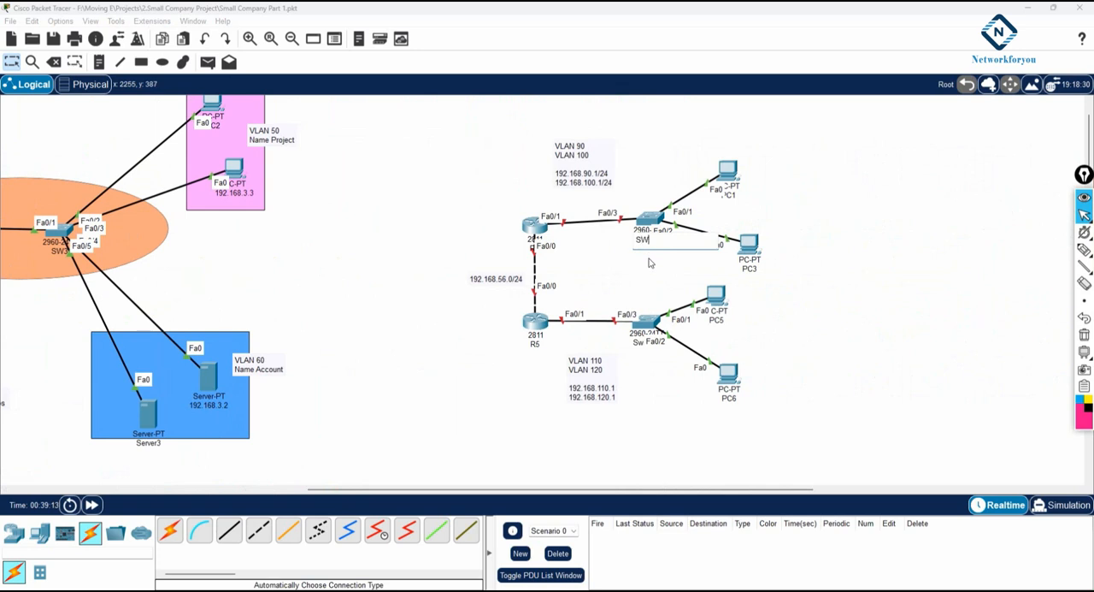
{"action": "type", "text": "4"}
{"action": "key", "text": "Return"}
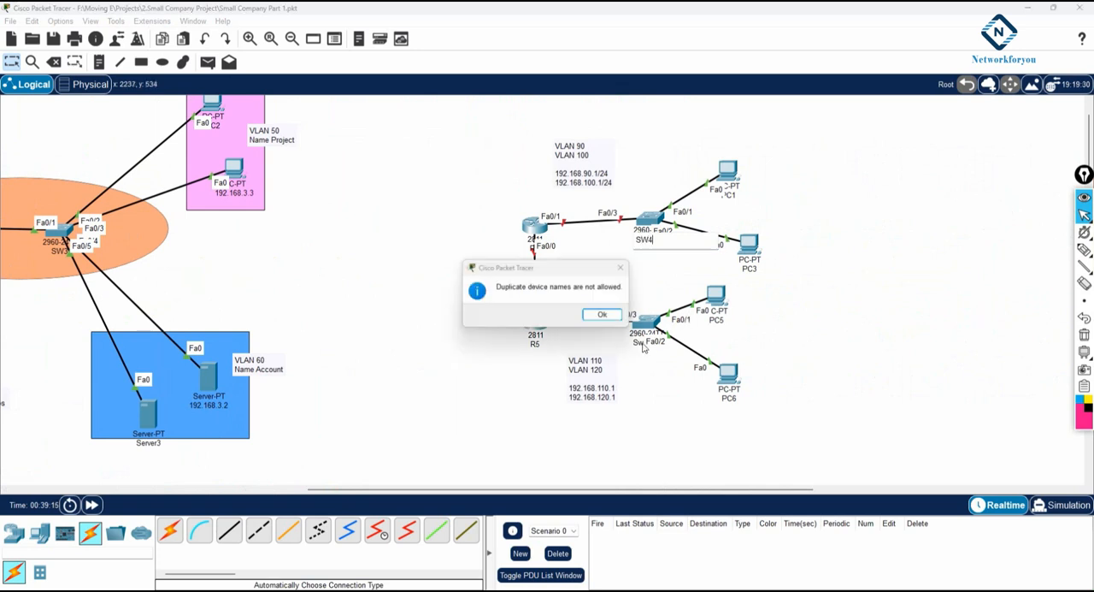
{"action": "left_click", "coordinate": [605, 318]}
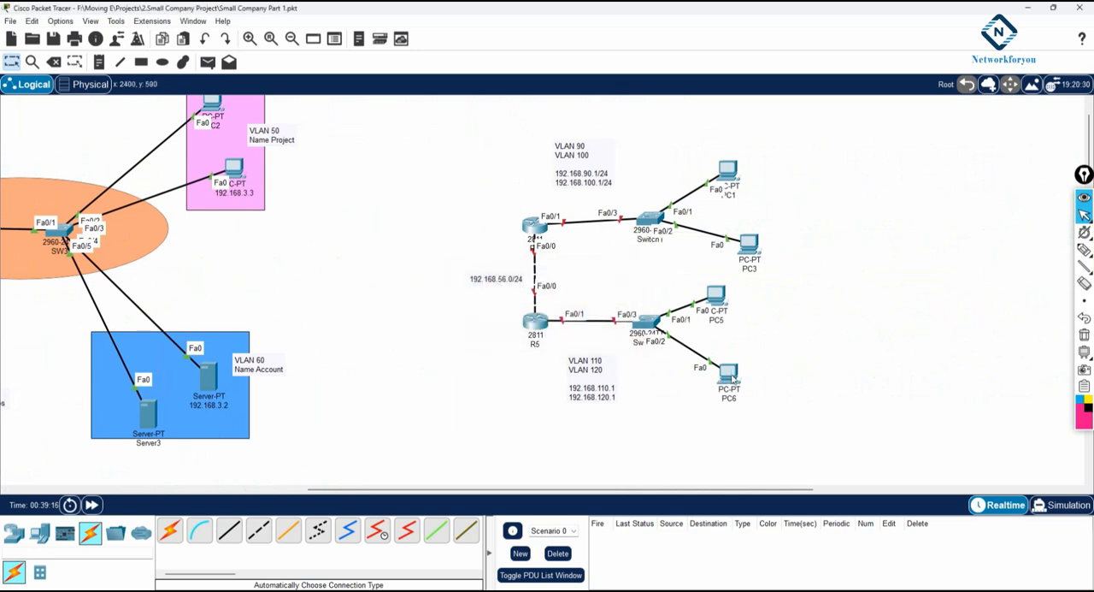
Step: Rename Switch0 as SW6 and save the project file
{"action": "left_click_drag", "start_coordinate": [736, 378], "coordinate": [723, 344]}
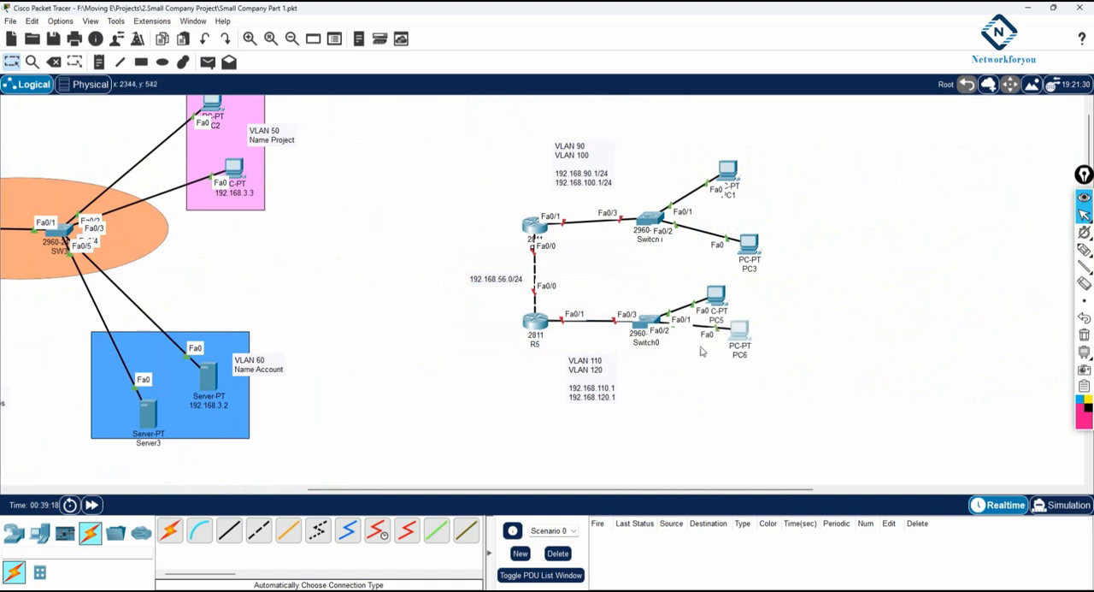
{"action": "left_click", "coordinate": [645, 343]}
{"action": "type", "text": "SW"}
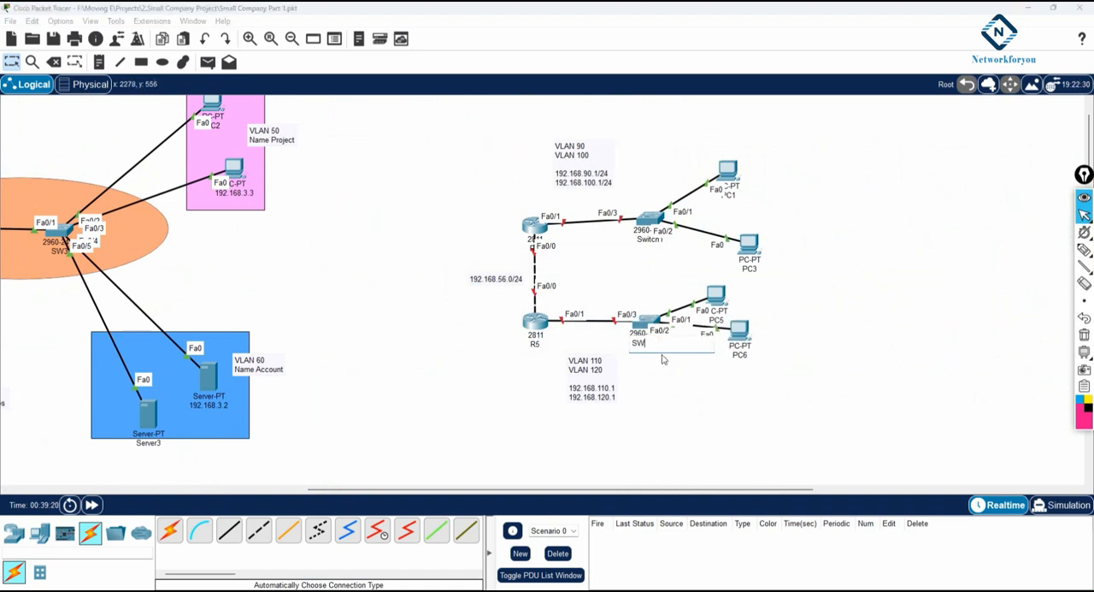
{"action": "type", "text": "6"}
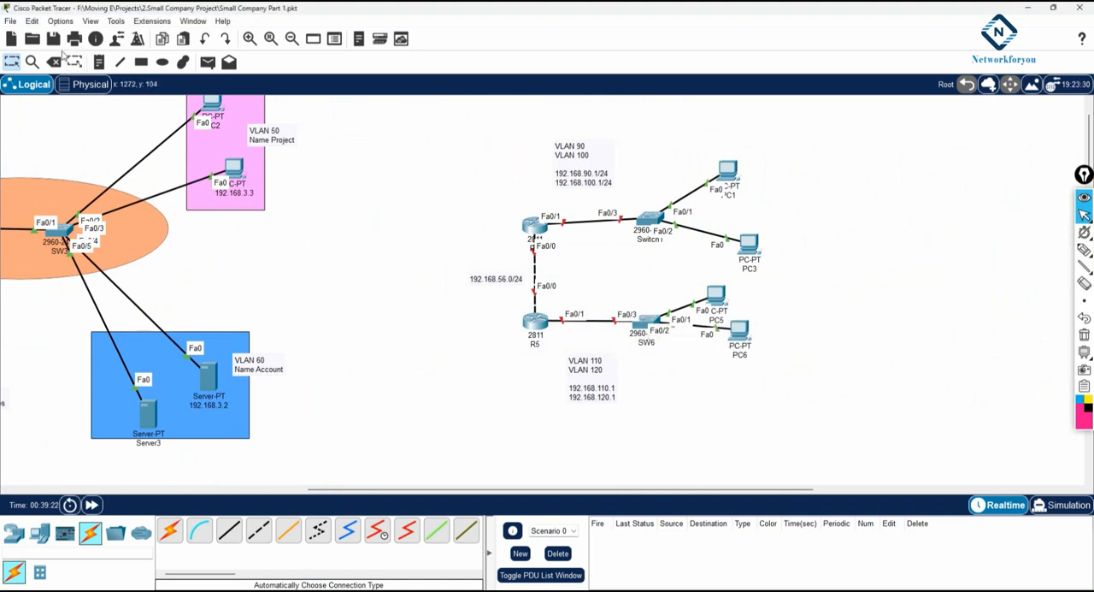
{"action": "left_click", "coordinate": [55, 41]}
{"action": "left_click", "coordinate": [59, 47]}
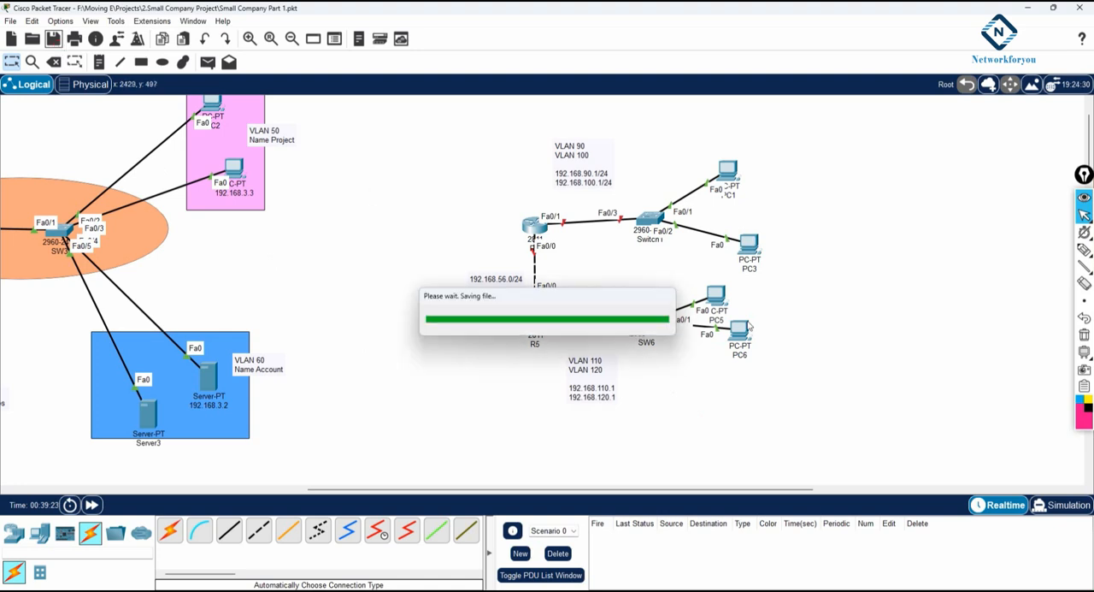
Step: Move PC1 and PC3 up above Switch1, and PC6 and PC5 down below SW6, to make room for more PCs
{"action": "left_click_drag", "start_coordinate": [745, 344], "coordinate": [727, 392]}
{"action": "left_click_drag", "start_coordinate": [721, 320], "coordinate": [720, 306]}
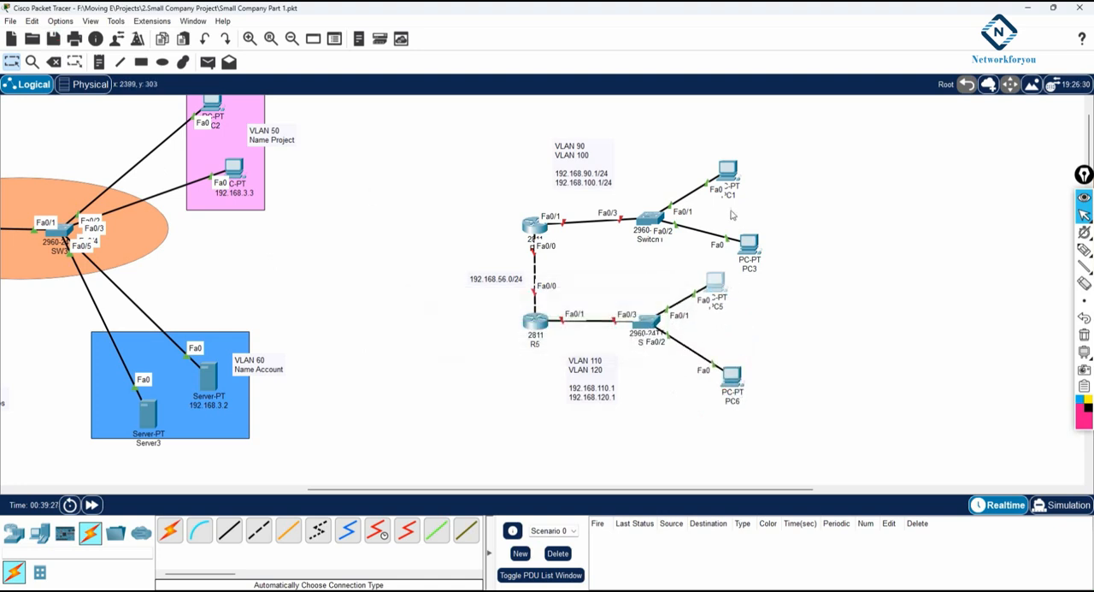
{"action": "left_click_drag", "start_coordinate": [727, 177], "coordinate": [733, 124]}
{"action": "left_click_drag", "start_coordinate": [753, 254], "coordinate": [757, 157]}
{"action": "left_click_drag", "start_coordinate": [733, 380], "coordinate": [719, 469]}
{"action": "left_click_drag", "start_coordinate": [720, 298], "coordinate": [763, 453]}
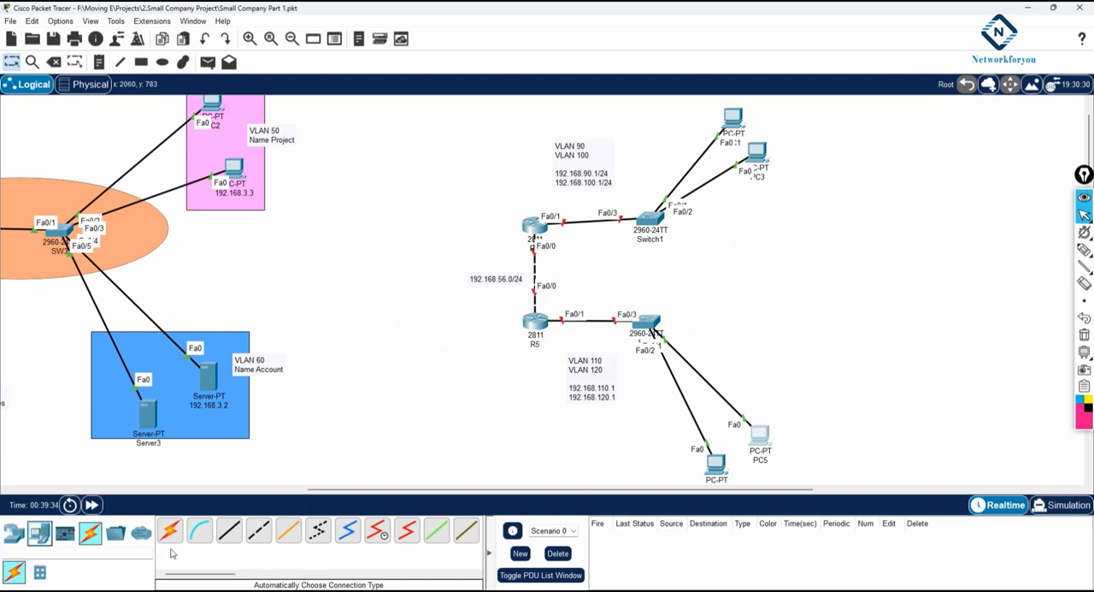
Step: Add four PCs in the free space beside the two new switches
{"action": "left_click", "coordinate": [41, 533]}
{"action": "left_click", "coordinate": [170, 532]}
{"action": "left_click", "coordinate": [797, 213]}
{"action": "left_click", "coordinate": [805, 277]}
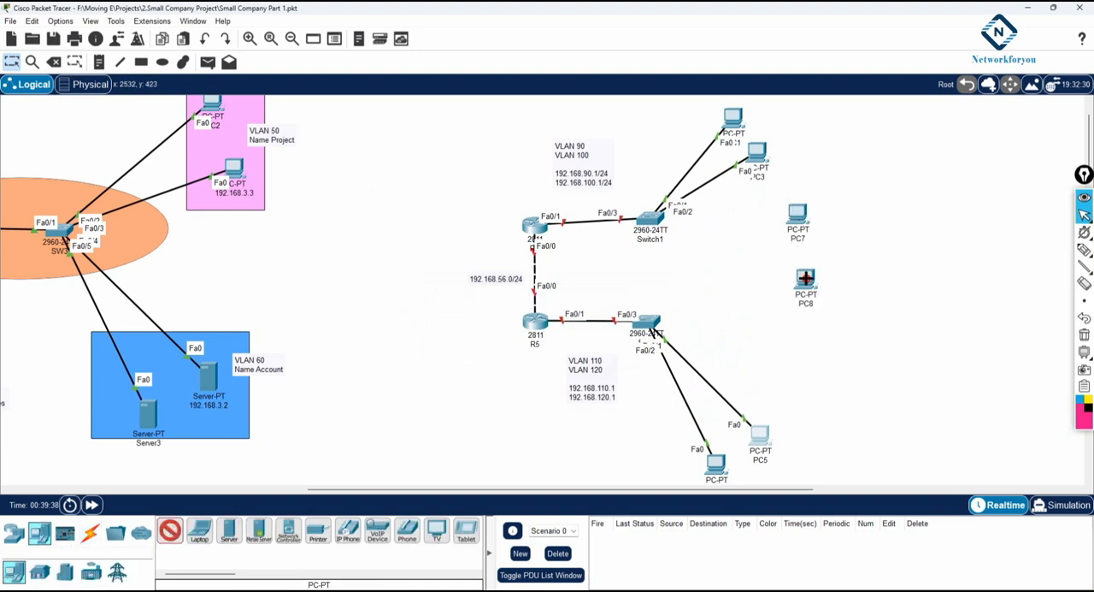
{"action": "left_click", "coordinate": [849, 313]}
{"action": "left_click", "coordinate": [861, 373]}
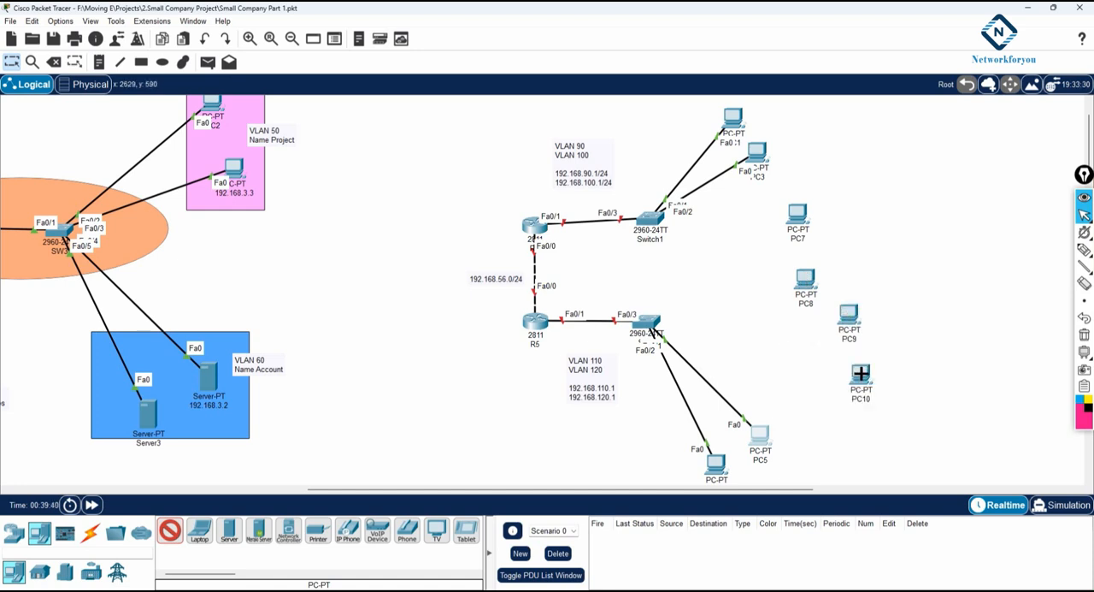
Step: Connect PC7 and PC8 to Switch1, and PC9 and PC10 to SW6, using automatically chosen connections
{"action": "left_click", "coordinate": [92, 532]}
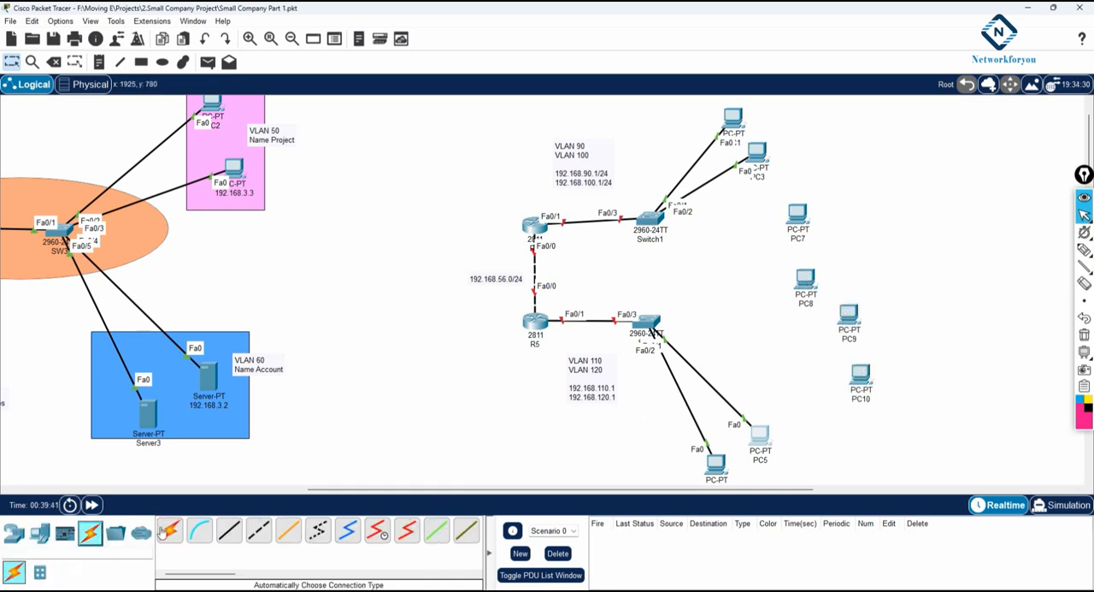
{"action": "left_click", "coordinate": [802, 212]}
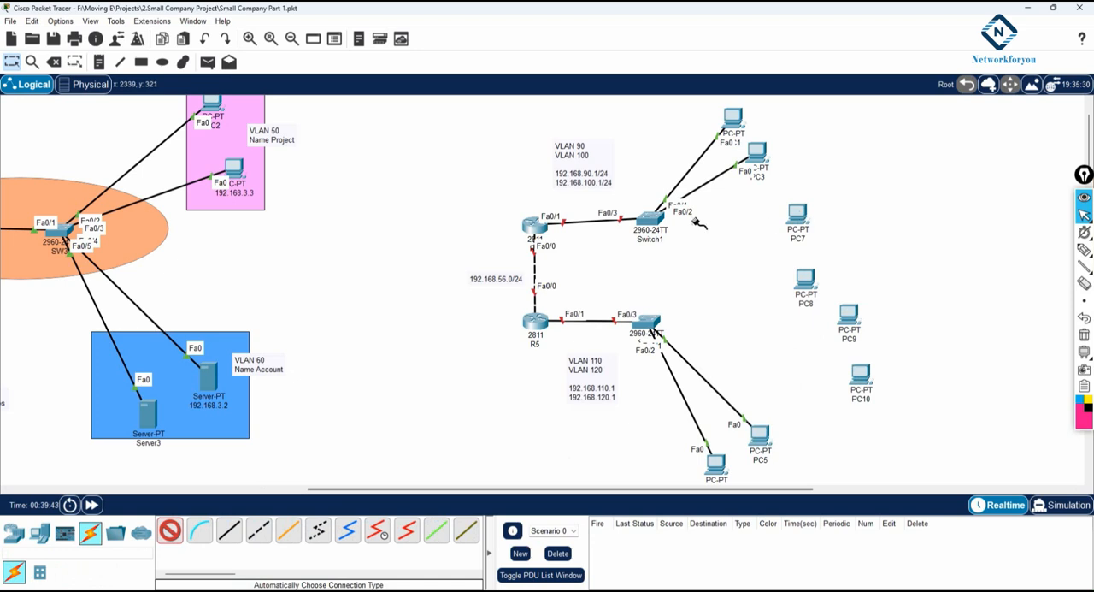
{"action": "left_click", "coordinate": [651, 219]}
{"action": "left_click", "coordinate": [804, 278]}
{"action": "left_click", "coordinate": [650, 220]}
{"action": "left_click", "coordinate": [651, 321]}
{"action": "left_click", "coordinate": [862, 374]}
{"action": "left_click", "coordinate": [654, 323]}
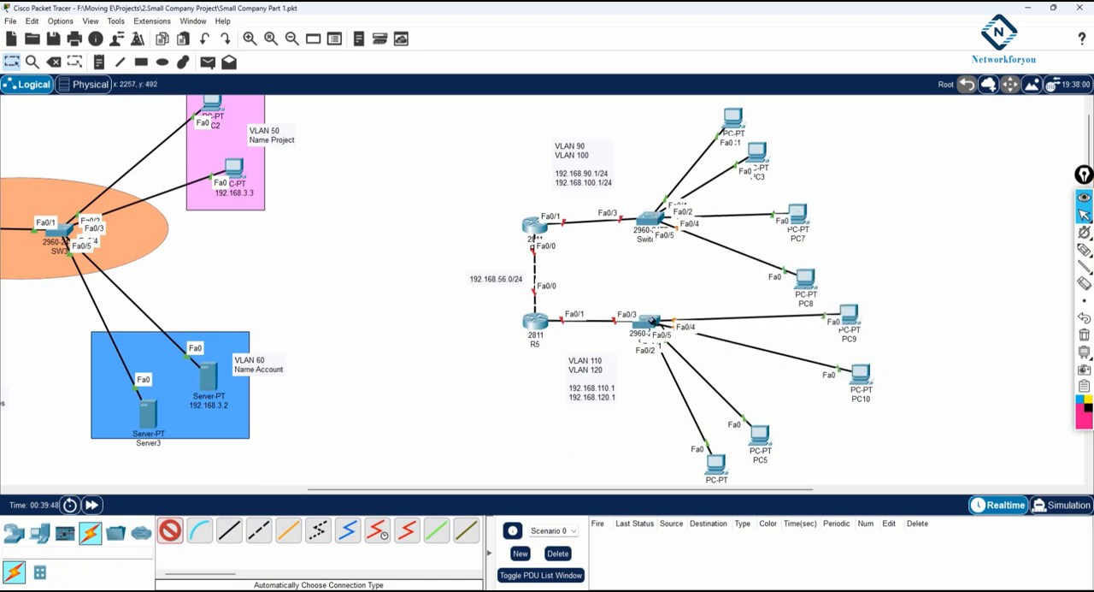
Step: Rearrange the PCs around Switch1 and SW6 so that each pair stands apart as its own group
{"action": "left_click", "coordinate": [11, 63]}
{"action": "left_click", "coordinate": [865, 386]}
{"action": "left_click_drag", "start_coordinate": [865, 387], "coordinate": [861, 402]}
{"action": "left_click_drag", "start_coordinate": [851, 316], "coordinate": [855, 335]}
{"action": "left_click_drag", "start_coordinate": [811, 278], "coordinate": [825, 267]}
{"action": "left_click_drag", "start_coordinate": [803, 215], "coordinate": [817, 207]}
{"action": "left_click_drag", "start_coordinate": [756, 158], "coordinate": [762, 154]}
{"action": "left_click_drag", "start_coordinate": [733, 120], "coordinate": [681, 126]}
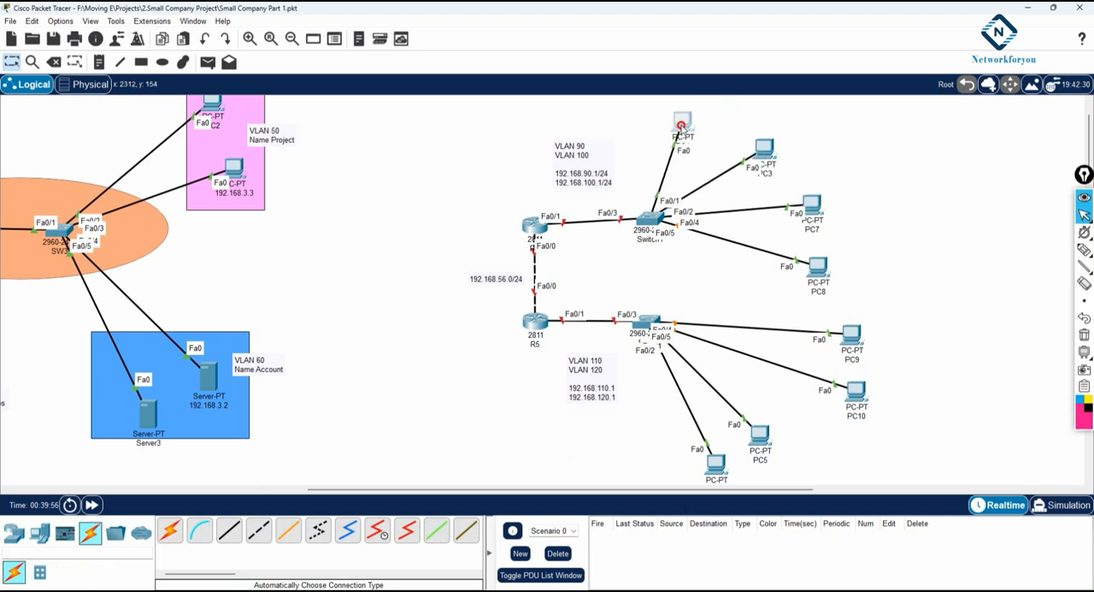
{"action": "left_click_drag", "start_coordinate": [765, 152], "coordinate": [742, 134]}
{"action": "left_click_drag", "start_coordinate": [809, 203], "coordinate": [816, 185]}
{"action": "left_click_drag", "start_coordinate": [821, 265], "coordinate": [820, 253]}
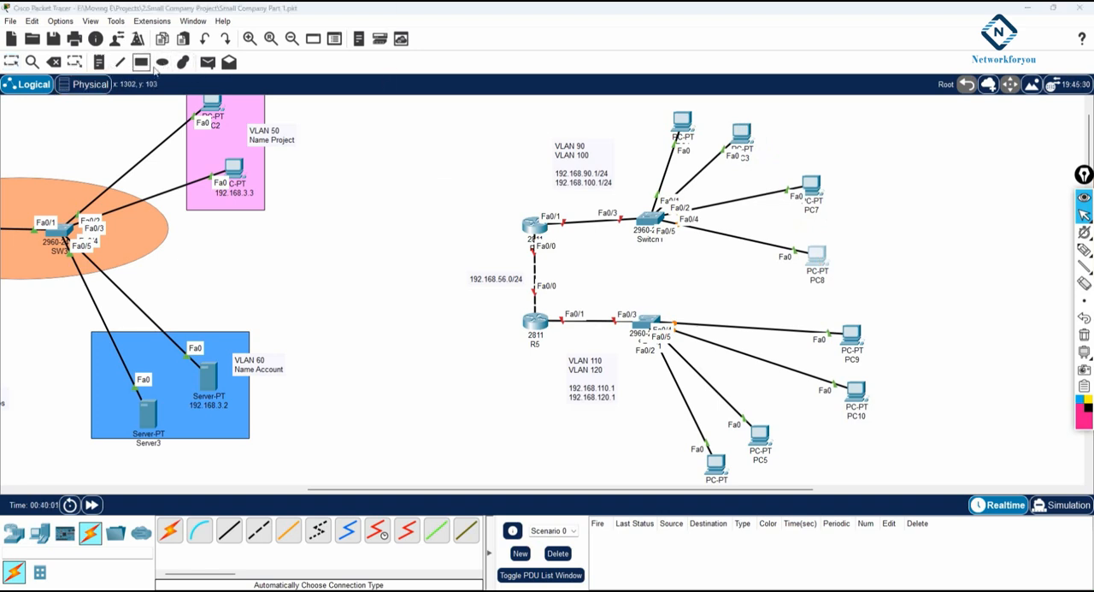
Step: Draw unfilled, outlined rectangles around three PC pairs: PC7 and PC8, PC9 and PC10, and PC1 and PC3
{"action": "left_click", "coordinate": [142, 63]}
{"action": "left_click", "coordinate": [513, 83]}
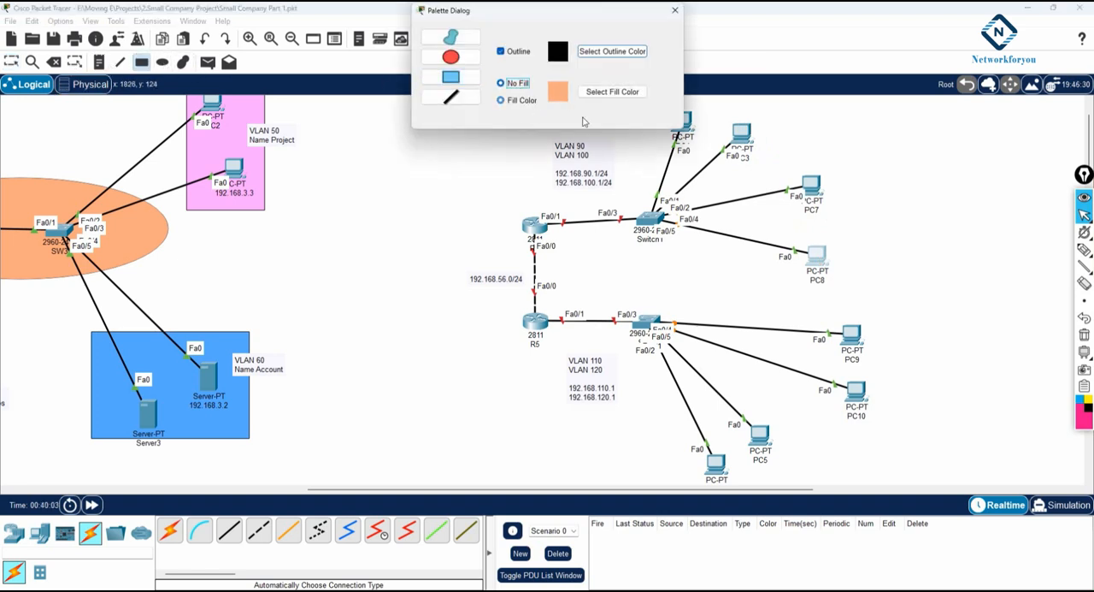
{"action": "left_click_drag", "start_coordinate": [728, 174], "coordinate": [877, 301]}
{"action": "left_click_drag", "start_coordinate": [762, 314], "coordinate": [934, 423]}
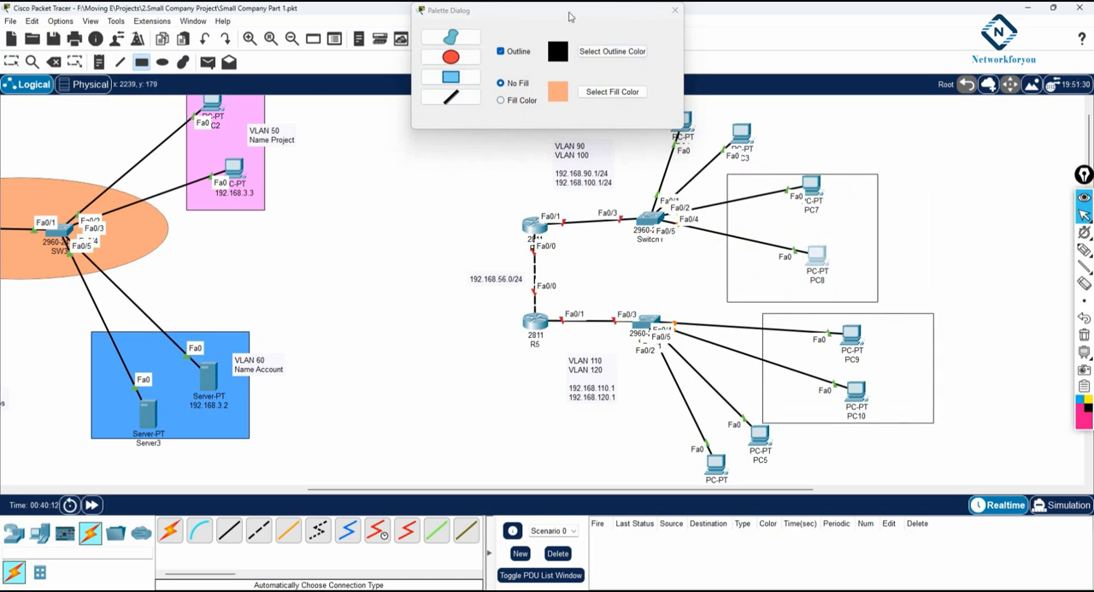
{"action": "left_click_drag", "start_coordinate": [569, 16], "coordinate": [352, 30]}
{"action": "left_click_drag", "start_coordinate": [633, 101], "coordinate": [770, 171]}
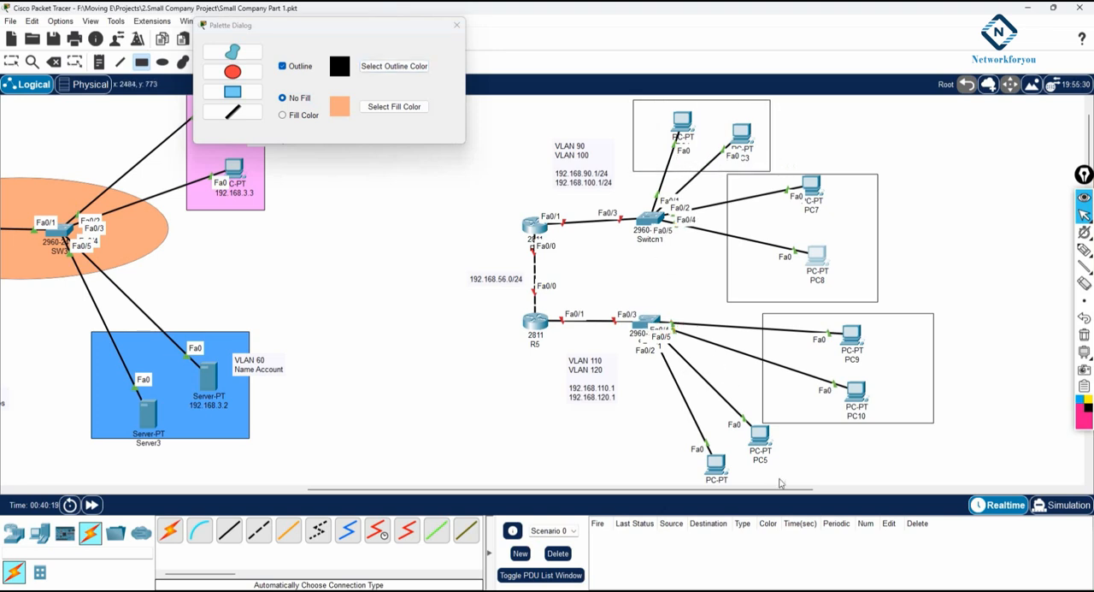
{"action": "left_click", "coordinate": [1084, 215]}
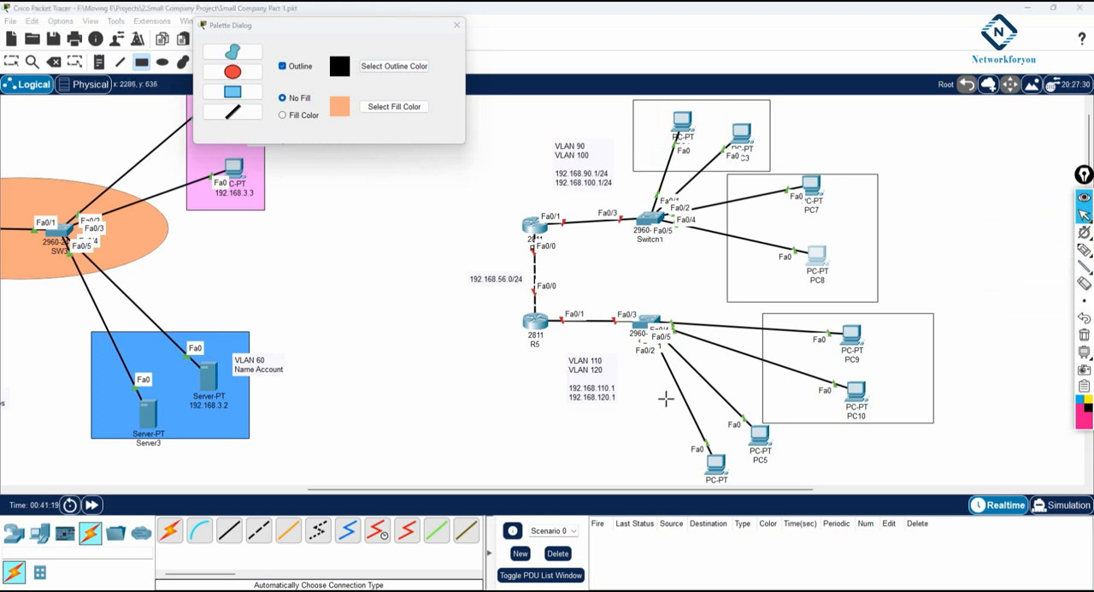
{"action": "left_click", "coordinate": [457, 28]}
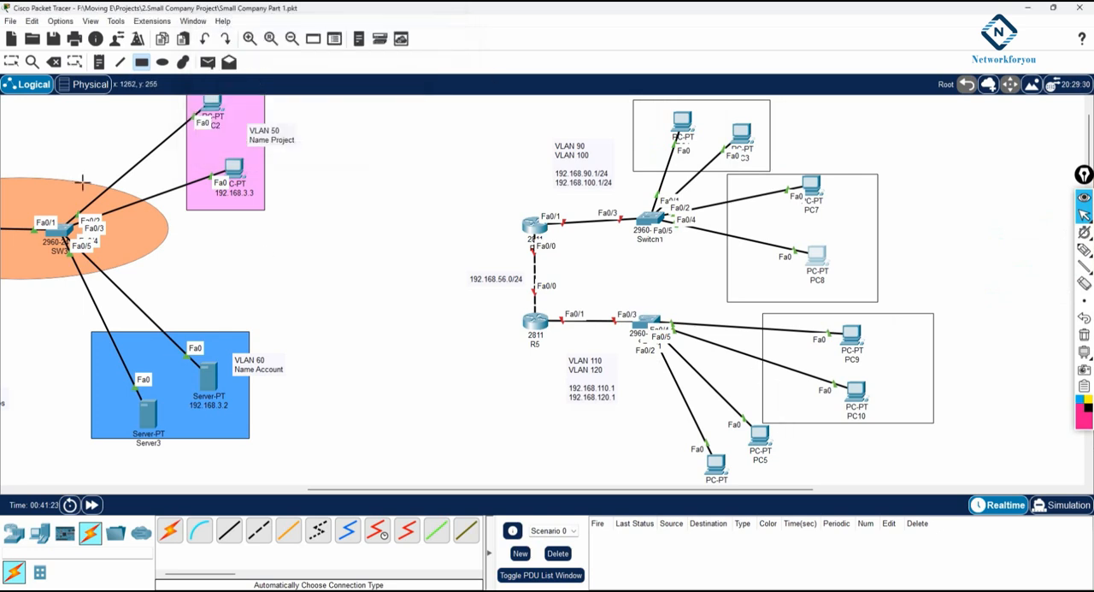
Step: Move PC6 and PC5 directly below SW6 and frame the pair with an unfilled rectangle
{"action": "key", "text": "Escape"}
{"action": "left_click_drag", "start_coordinate": [713, 461], "coordinate": [649, 439]}
{"action": "left_click_drag", "start_coordinate": [766, 439], "coordinate": [708, 443]}
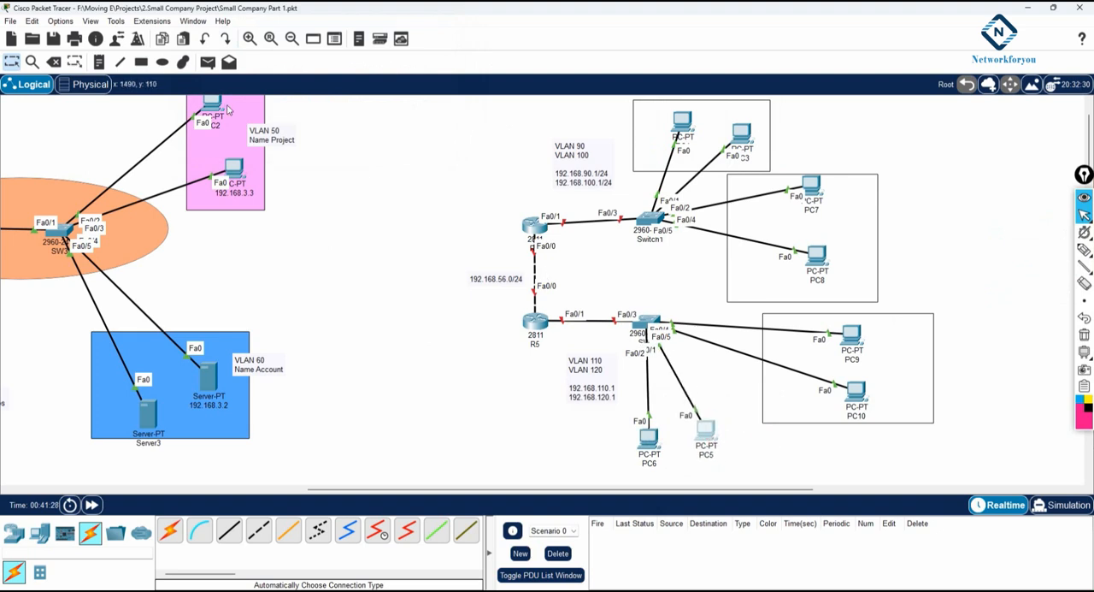
{"action": "left_click", "coordinate": [144, 65]}
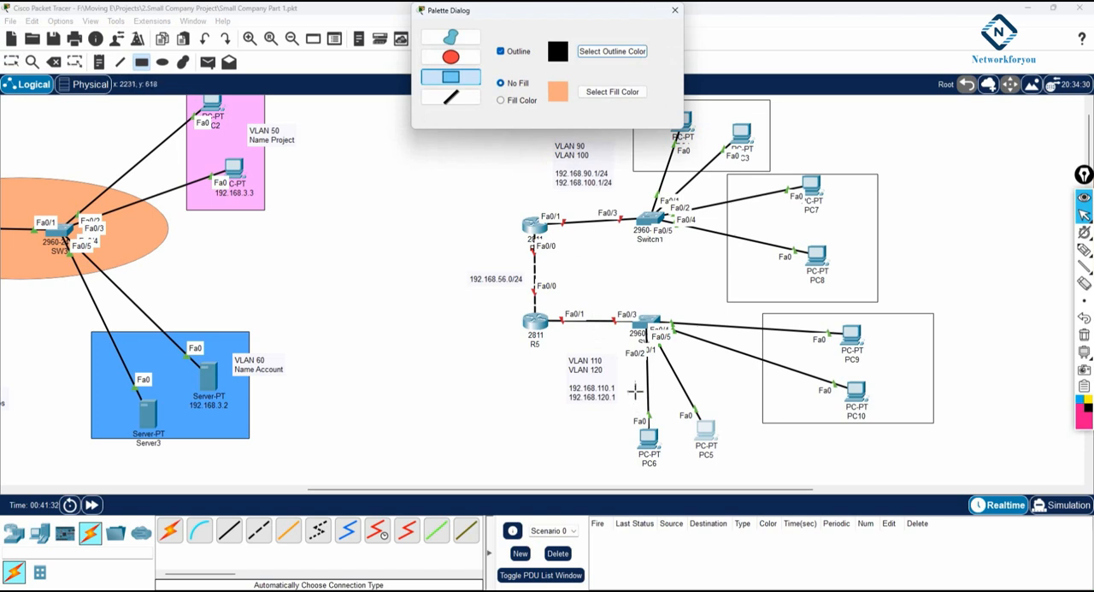
{"action": "left_click_drag", "start_coordinate": [631, 387], "coordinate": [737, 476]}
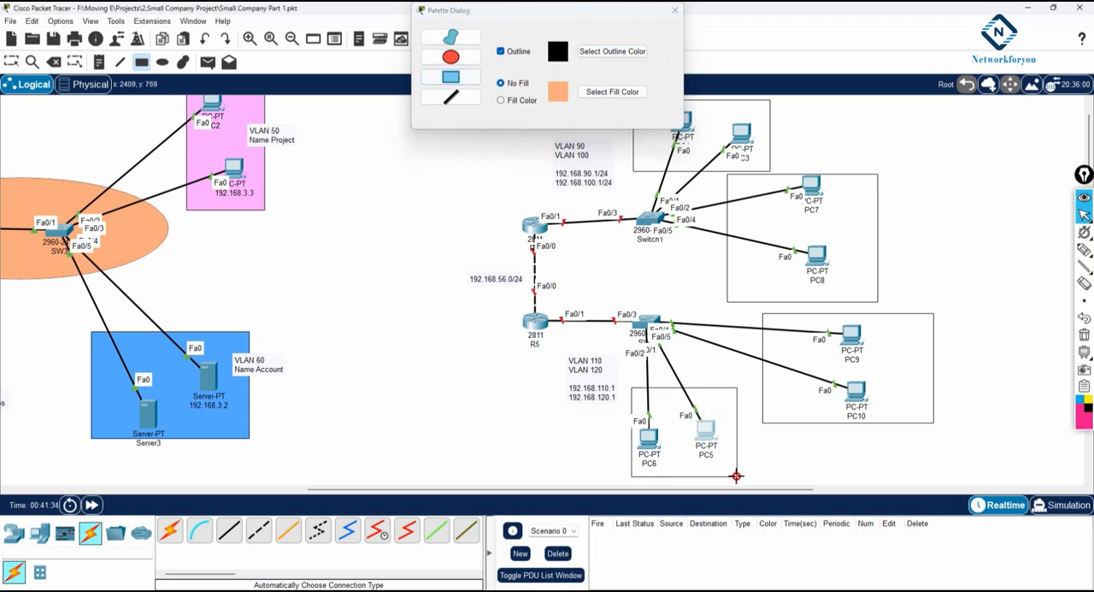
{"action": "left_click", "coordinate": [675, 10]}
Step: Label the PC1 and PC3 rectangle "VLAN 90" and the PC7 and PC8 rectangle "VLAN 100" with text notes
{"action": "left_click", "coordinate": [99, 65]}
{"action": "left_click", "coordinate": [637, 110]}
{"action": "type", "text": "VLAN 90"}
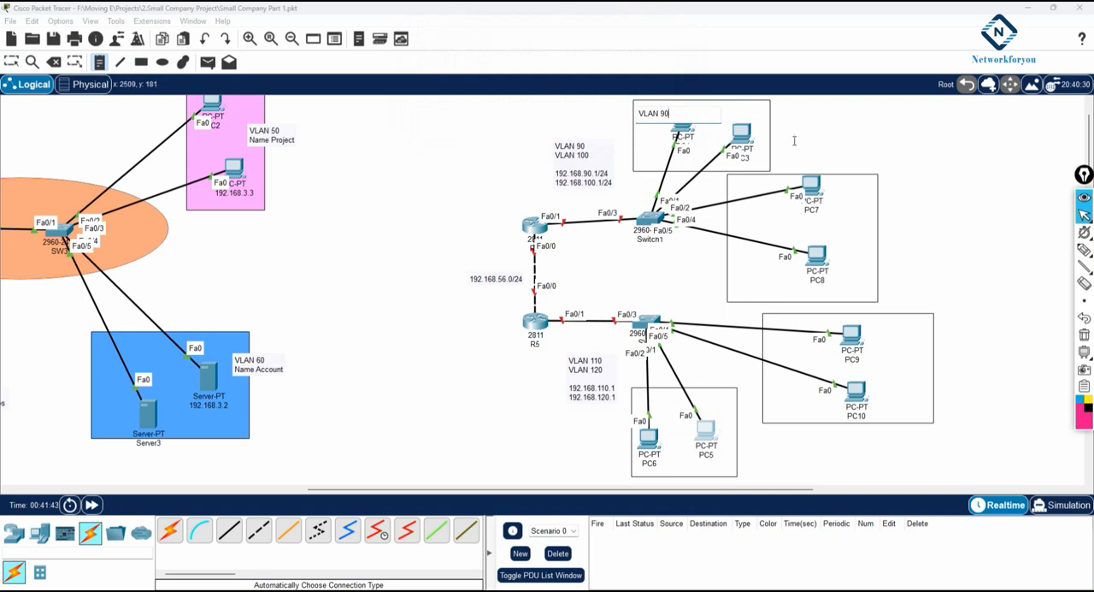
{"action": "left_click", "coordinate": [850, 229]}
{"action": "type", "text": "VLAN 100"}
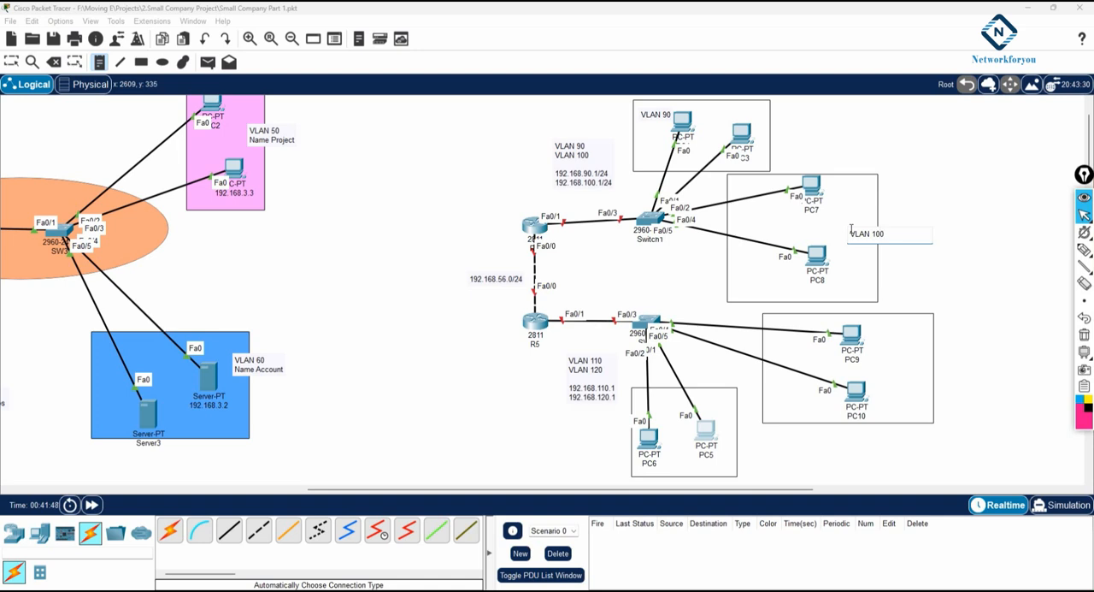
Step: Label the PC9 and PC10 rectangle "VLAN110" and the PC6 and PC5 rectangle "VLAN 120", adjusting the last note's position slightly
{"action": "left_click", "coordinate": [895, 366]}
{"action": "type", "text": "VLAN110"}
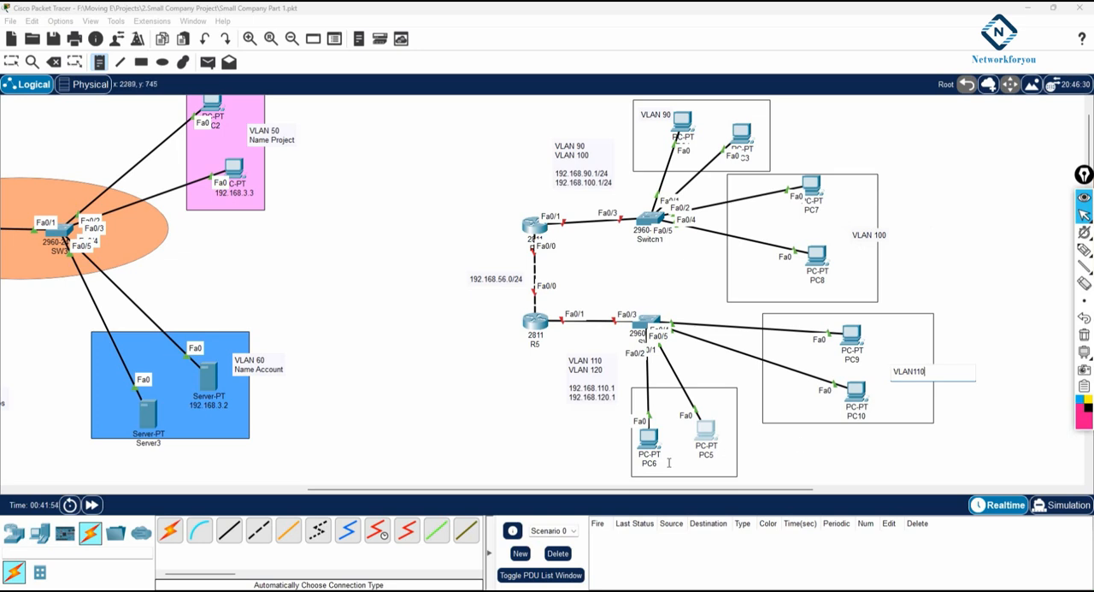
{"action": "left_click", "coordinate": [670, 463]}
{"action": "type", "text": "VLAN 120"}
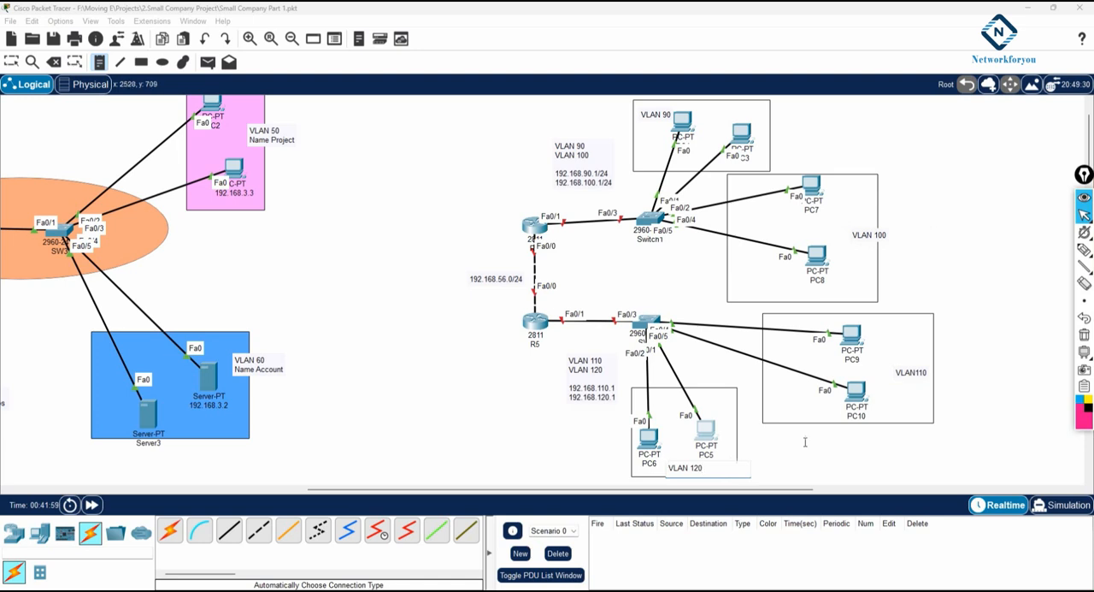
{"action": "left_click", "coordinate": [820, 474]}
{"action": "left_click", "coordinate": [10, 62]}
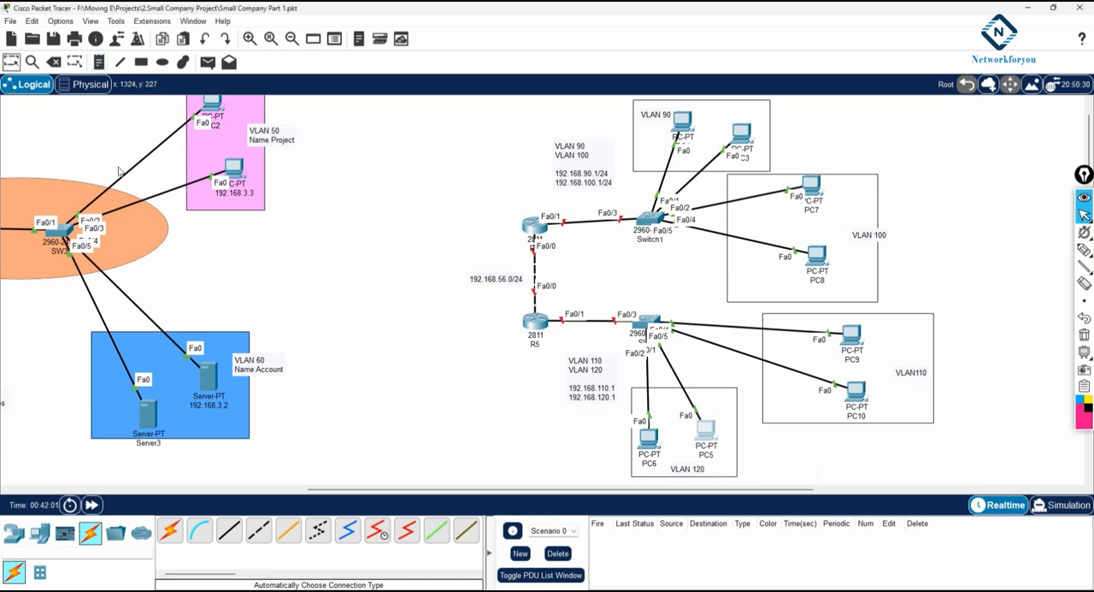
{"action": "left_click_drag", "start_coordinate": [687, 469], "coordinate": [682, 468]}
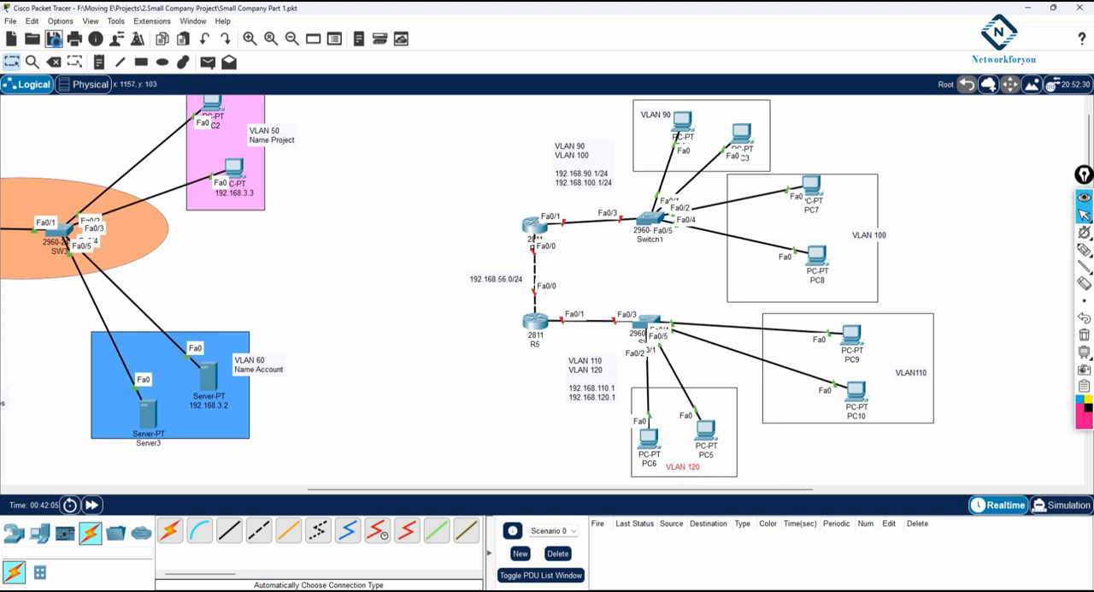
Step: Save the Small Company Part 1 project and look over the extended topology, including the existing areas around R1 to R4
{"action": "left_click", "coordinate": [53, 38]}
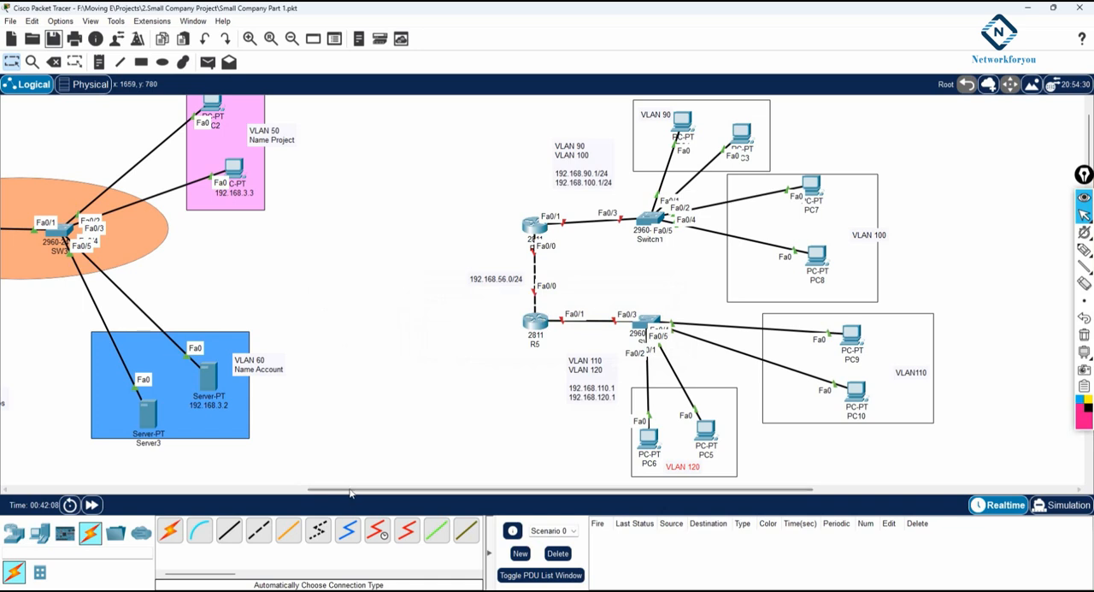
{"action": "left_click_drag", "start_coordinate": [446, 491], "coordinate": [239, 498]}
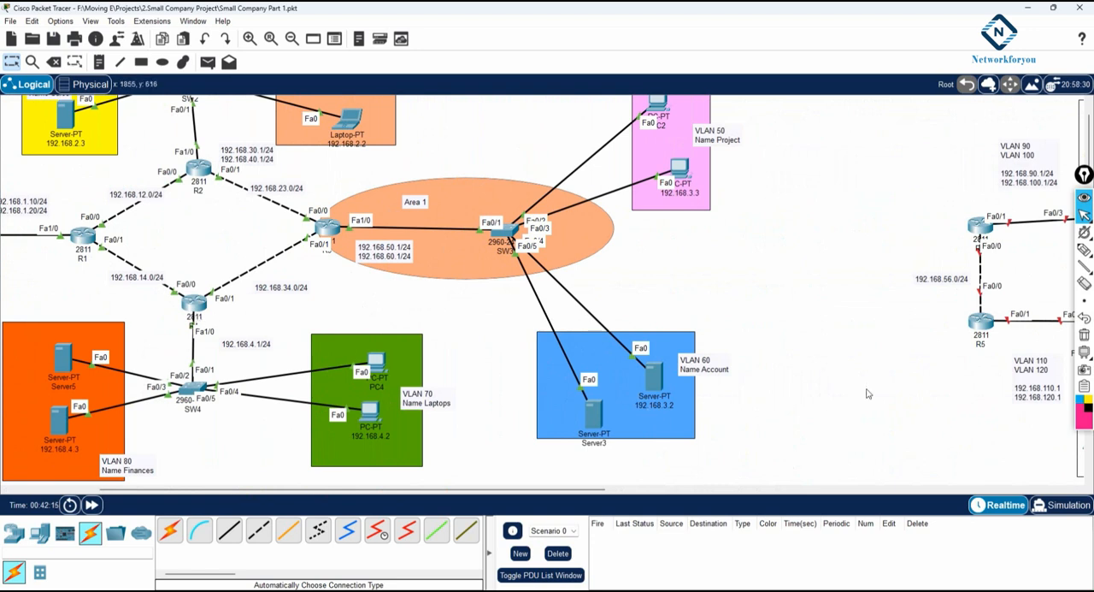
{"action": "left_click_drag", "start_coordinate": [498, 491], "coordinate": [433, 492]}
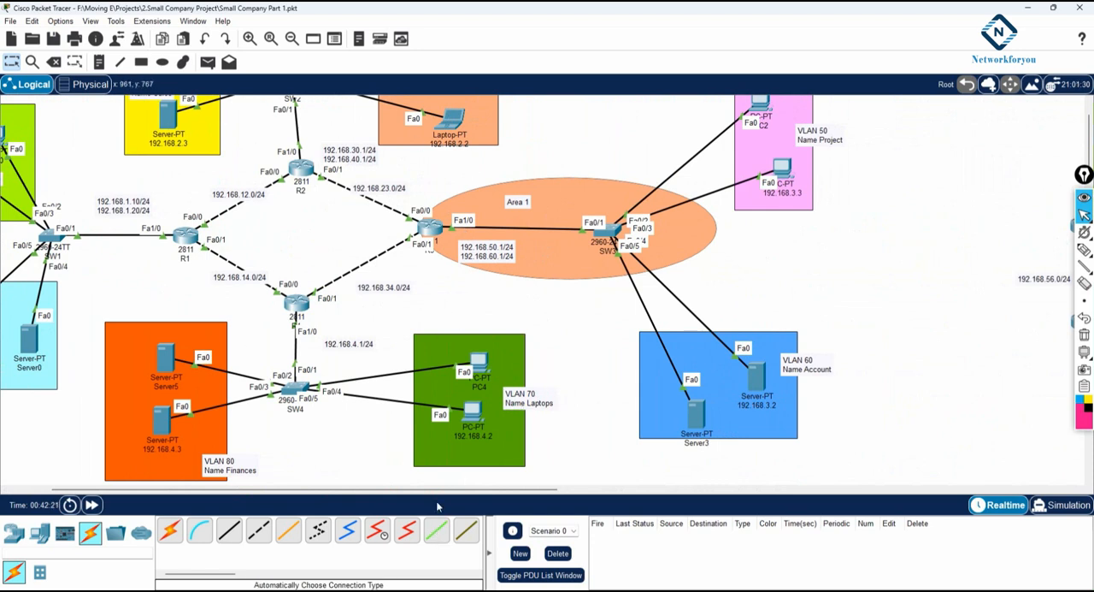
{"action": "left_click_drag", "start_coordinate": [443, 491], "coordinate": [648, 491]}
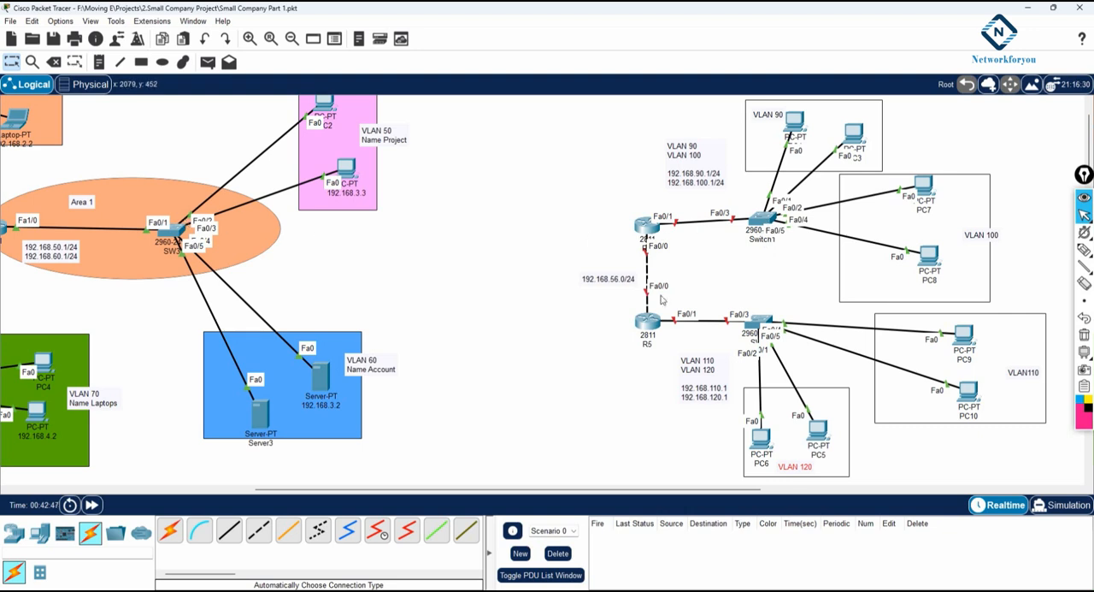
{"action": "left_click", "coordinate": [53, 39]}
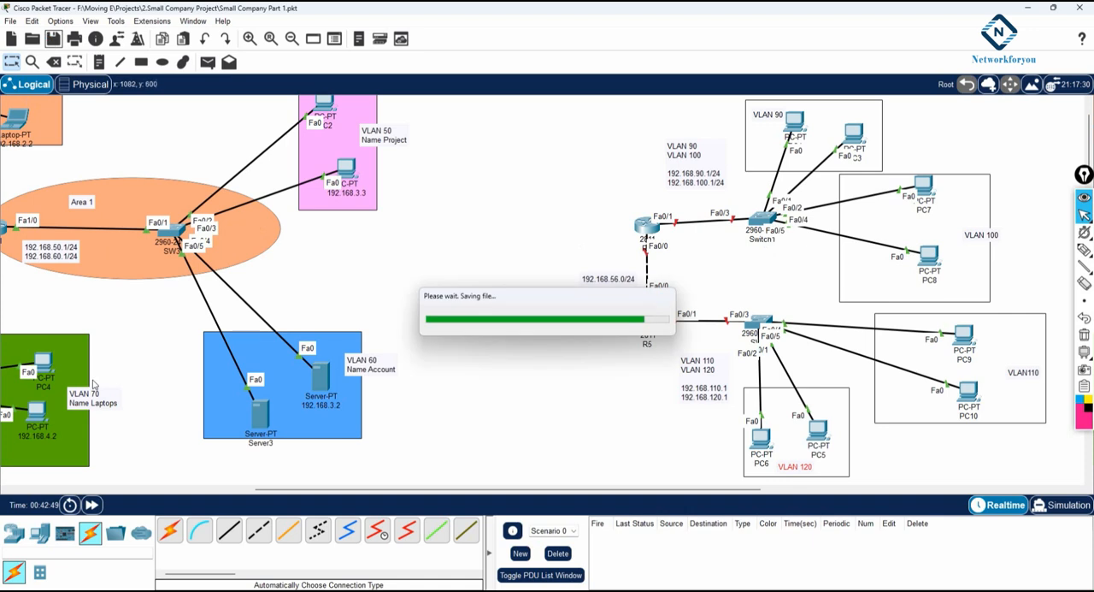
Step: Switch to the Notepad window with the Small Company configuration notes and save the file
{"action": "key", "text": "alt+Tab"}
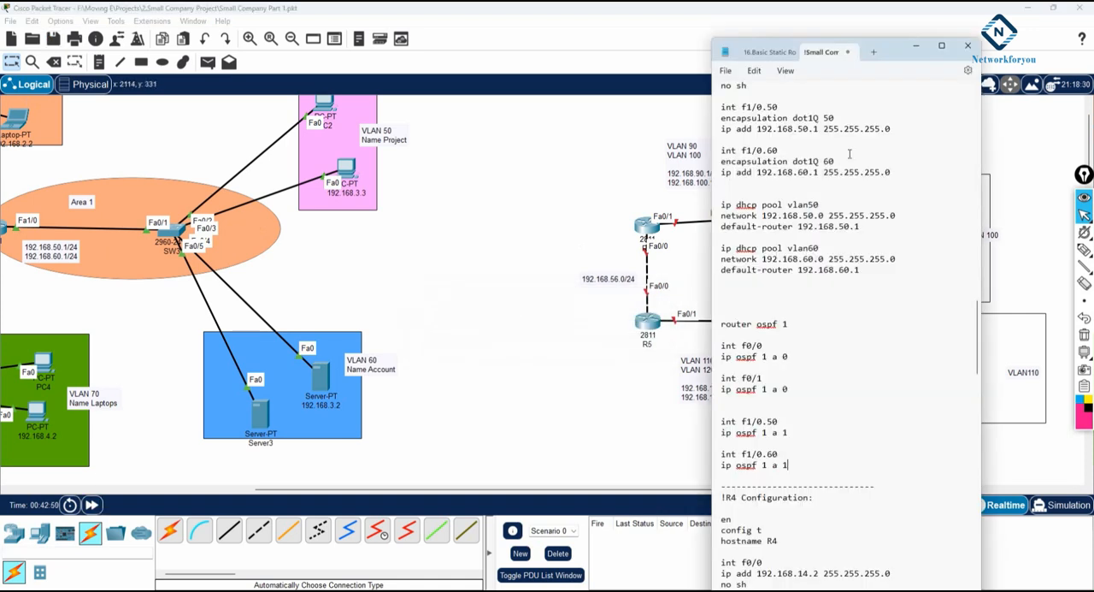
{"action": "left_click", "coordinate": [725, 70]}
{"action": "left_click", "coordinate": [734, 151]}
Step: Review the R4 and SW1 to SW3 configuration sections in the notes and save the file again
{"action": "scroll", "coordinate": [820, 246], "scroll_direction": "down", "scroll_amount": 7}
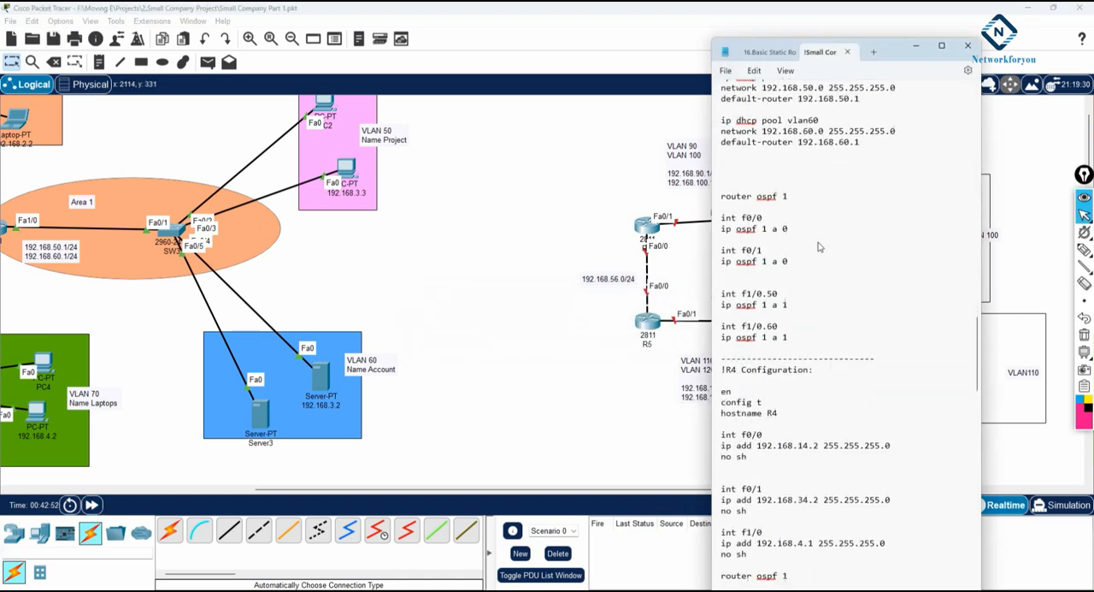
{"action": "scroll", "coordinate": [818, 246], "scroll_direction": "down", "scroll_amount": 9}
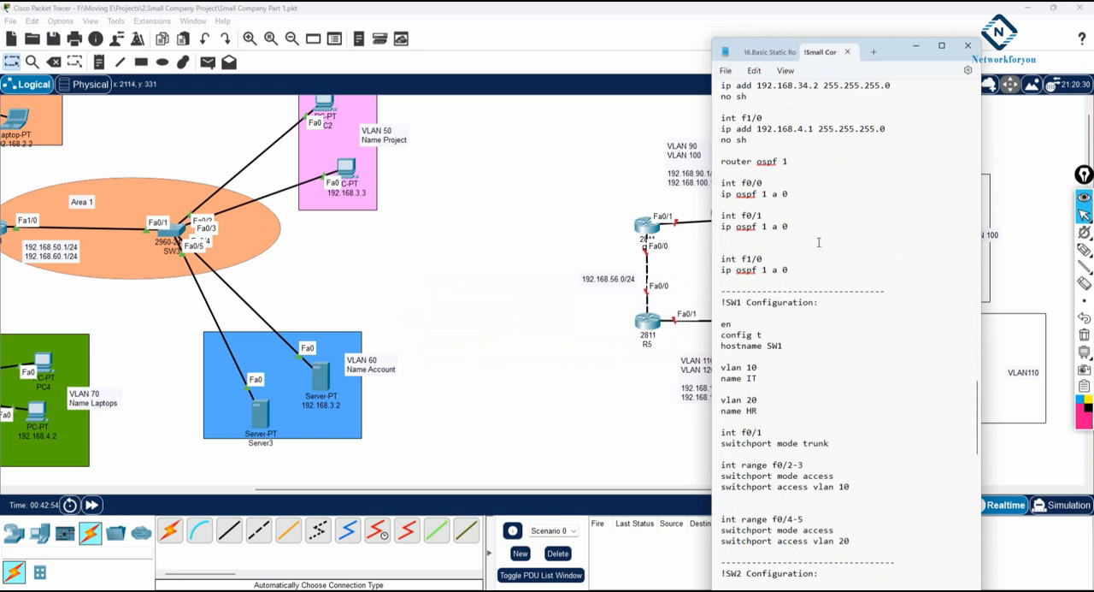
{"action": "scroll", "coordinate": [818, 243], "scroll_direction": "down", "scroll_amount": 9}
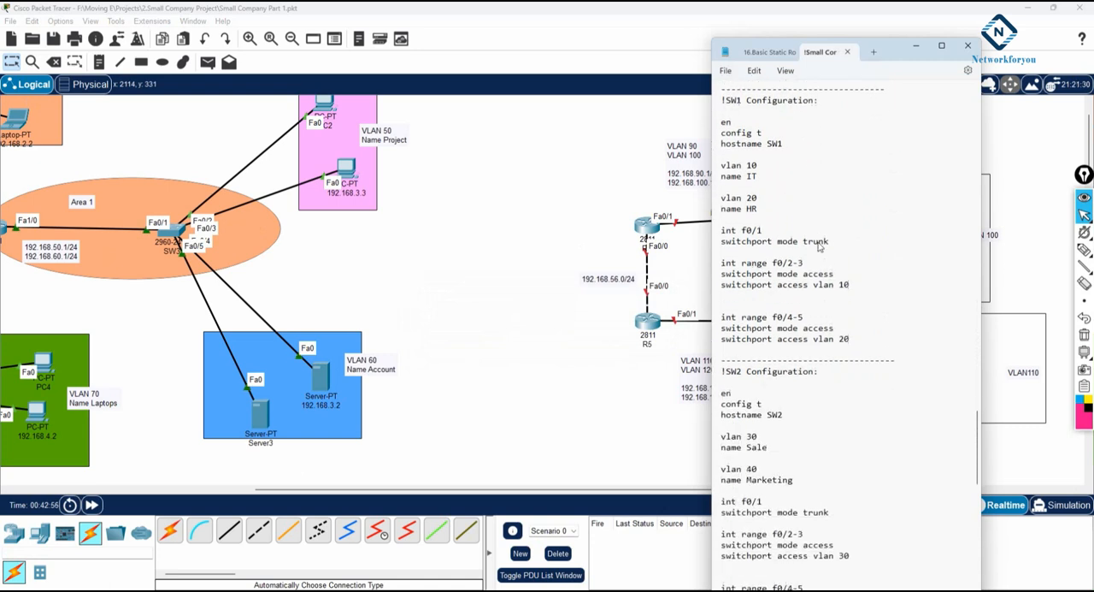
{"action": "scroll", "coordinate": [818, 246], "scroll_direction": "down", "scroll_amount": 5}
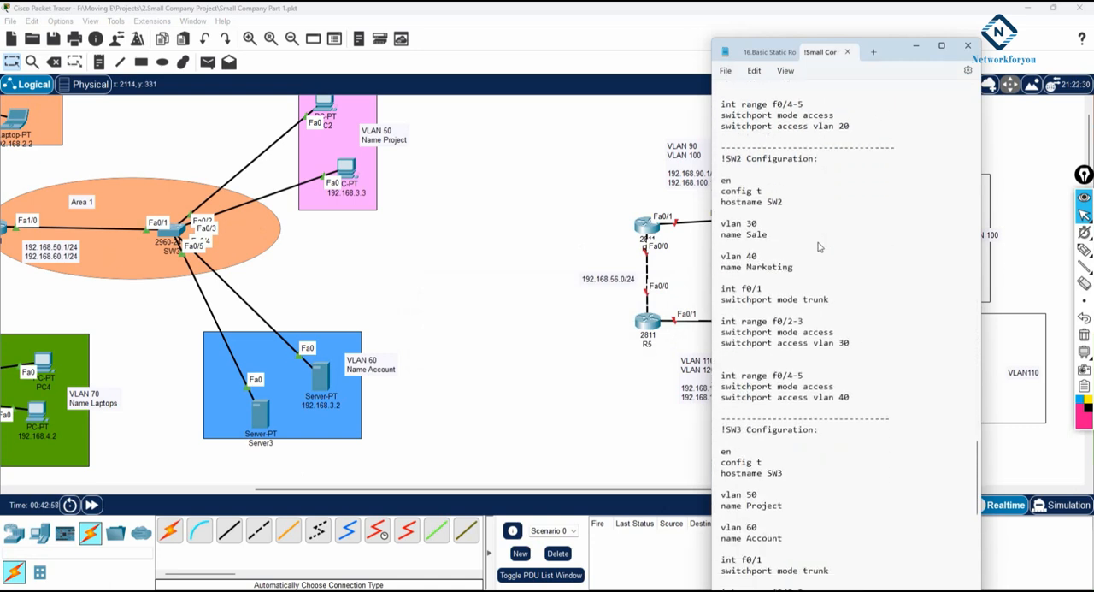
{"action": "scroll", "coordinate": [818, 246], "scroll_direction": "down", "scroll_amount": 4}
{"action": "scroll", "coordinate": [818, 246], "scroll_direction": "up", "scroll_amount": 10}
{"action": "scroll", "coordinate": [818, 242], "scroll_direction": "up", "scroll_amount": 1}
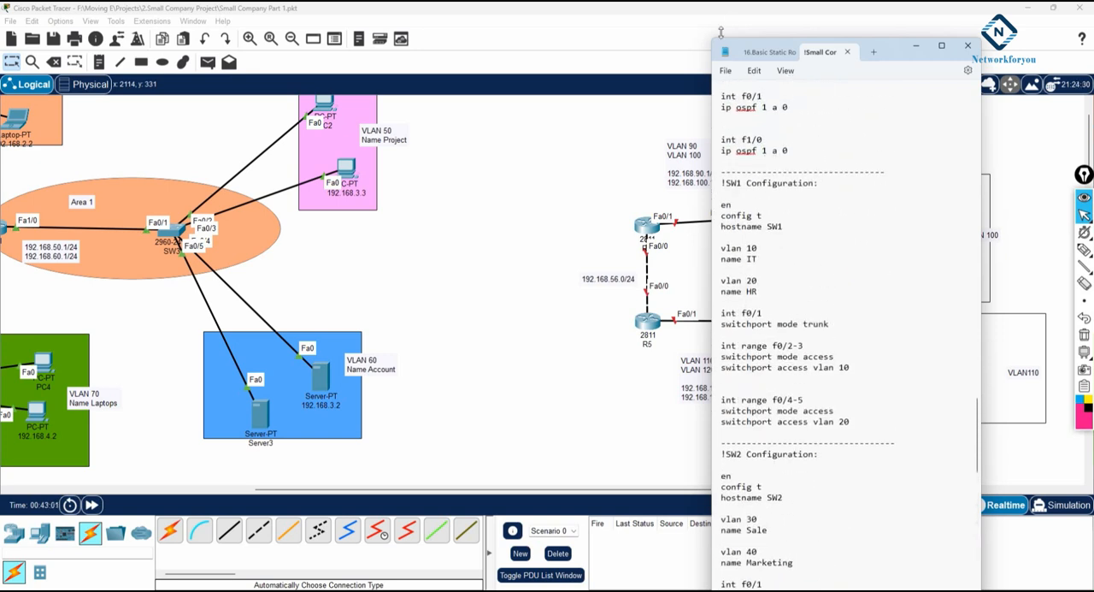
{"action": "left_click", "coordinate": [726, 71]}
{"action": "left_click", "coordinate": [744, 146]}
Step: Examine the end of the SW3 configuration, and go back to the R3 section with its subinterfaces, DHCP pools and OSPF settings
{"action": "scroll", "coordinate": [777, 236], "scroll_direction": "down", "scroll_amount": 1}
{"action": "scroll", "coordinate": [777, 236], "scroll_direction": "down", "scroll_amount": 18}
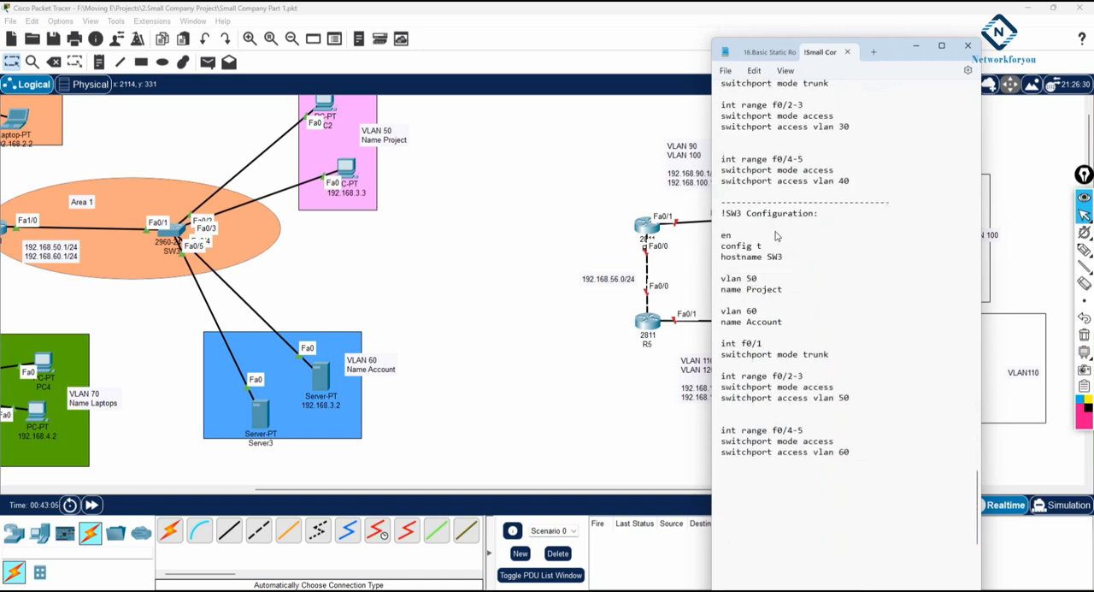
{"action": "scroll", "coordinate": [777, 236], "scroll_direction": "up", "scroll_amount": 20}
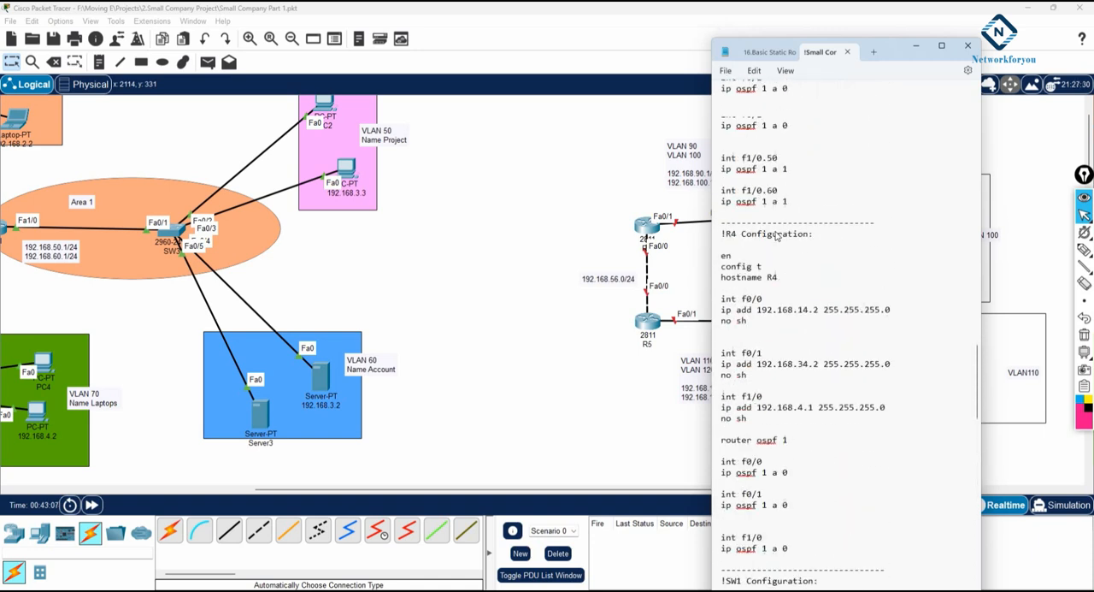
{"action": "scroll", "coordinate": [776, 236], "scroll_direction": "up", "scroll_amount": 8}
{"action": "scroll", "coordinate": [776, 236], "scroll_direction": "down", "scroll_amount": 11}
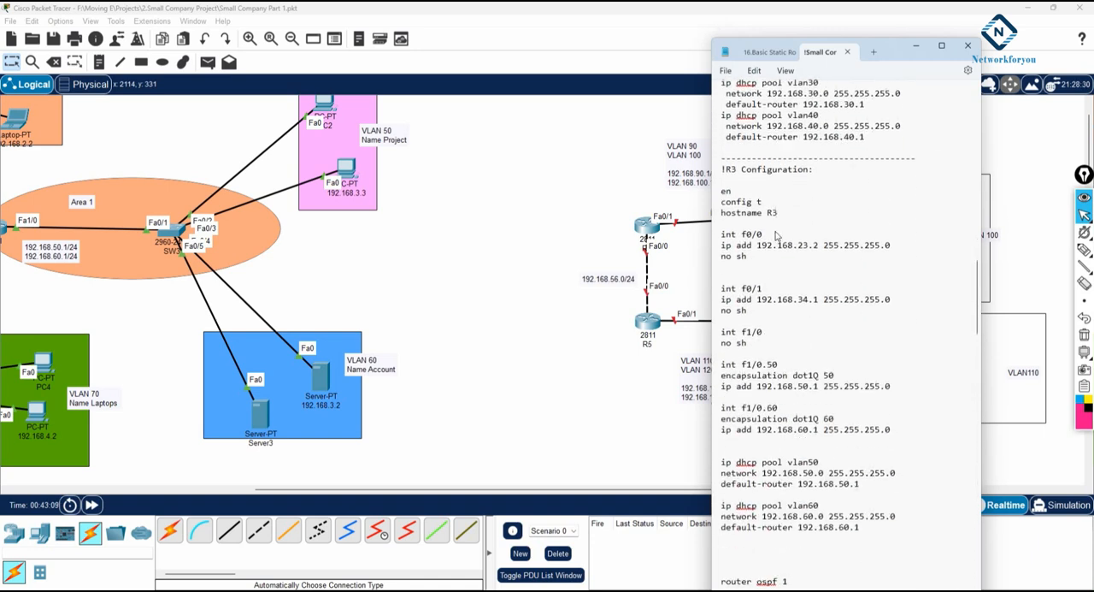
{"action": "scroll", "coordinate": [776, 230], "scroll_direction": "down", "scroll_amount": 6}
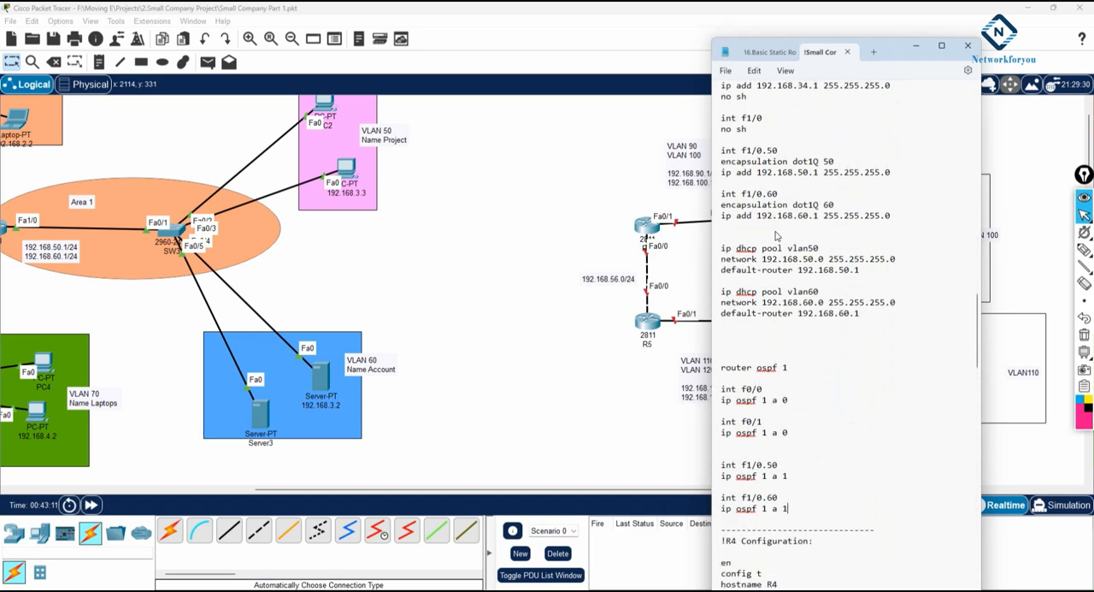